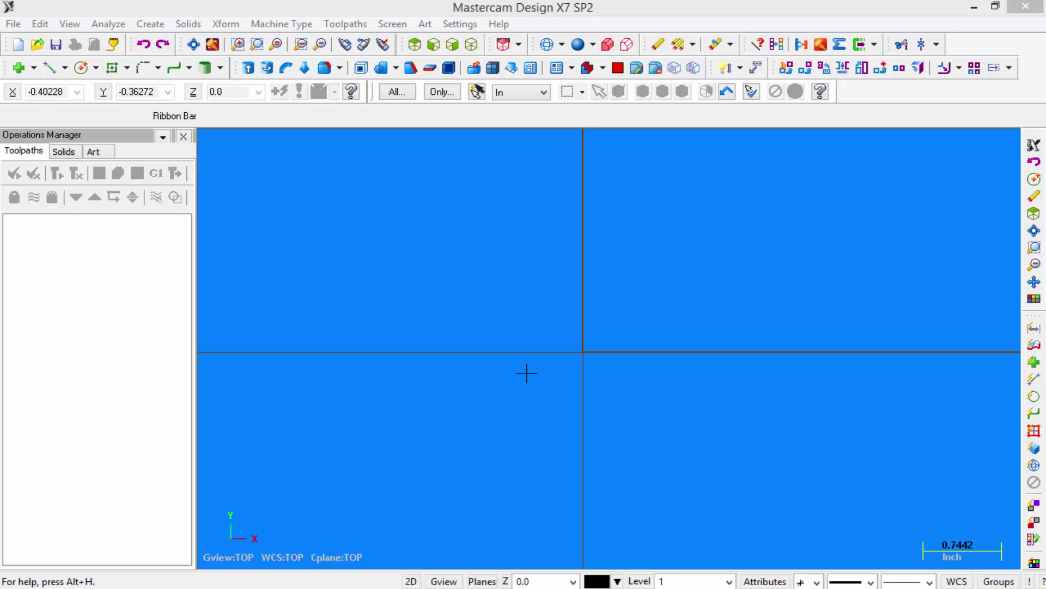
# - Change the graphics background colour to white (15) and save it to the configuration file
pyautogui.click(462, 24)
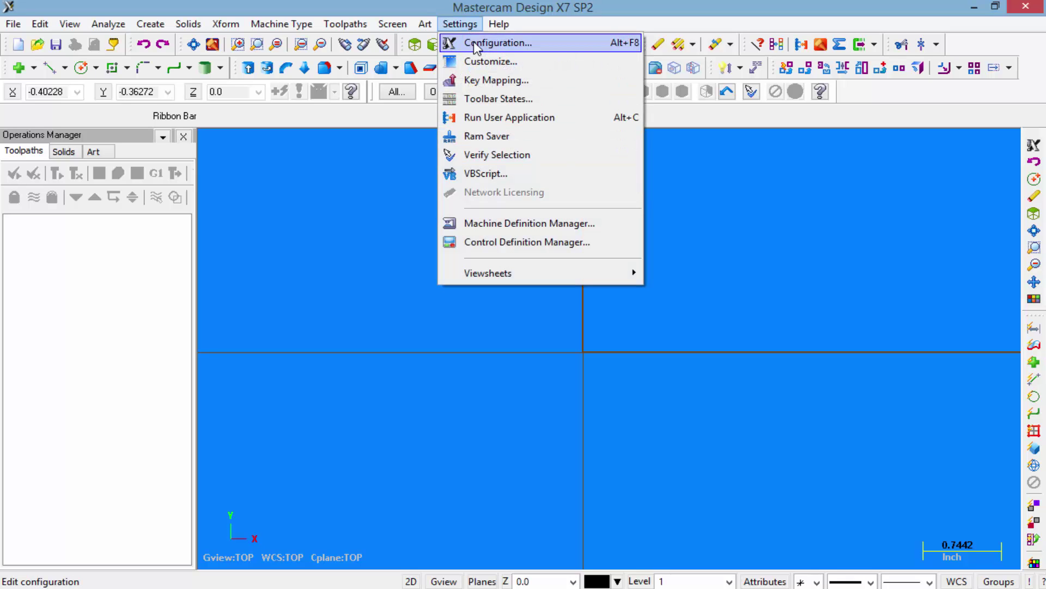
pyautogui.click(476, 44)
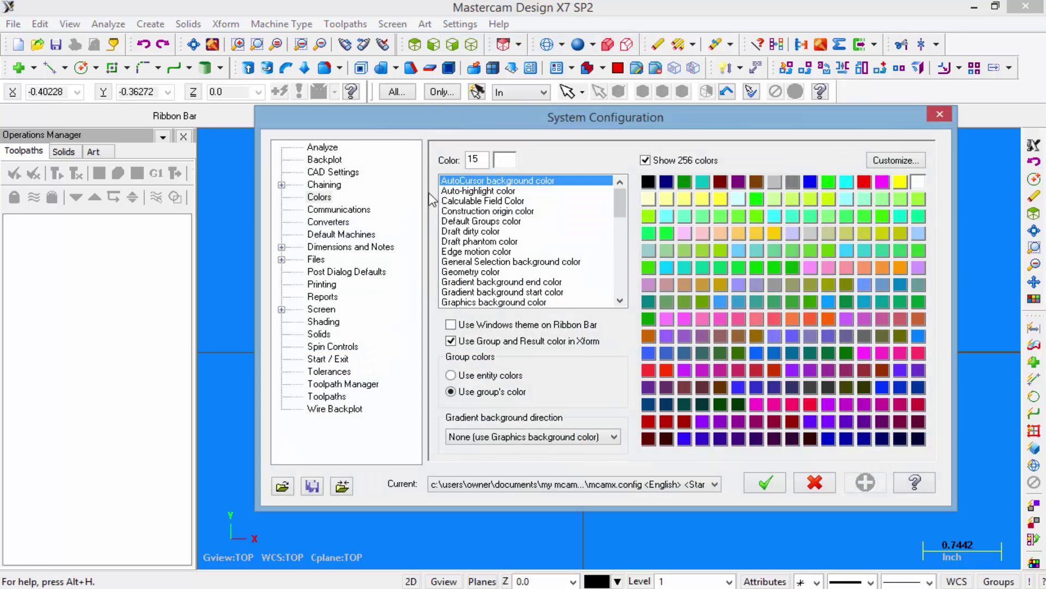
pyautogui.click(320, 199)
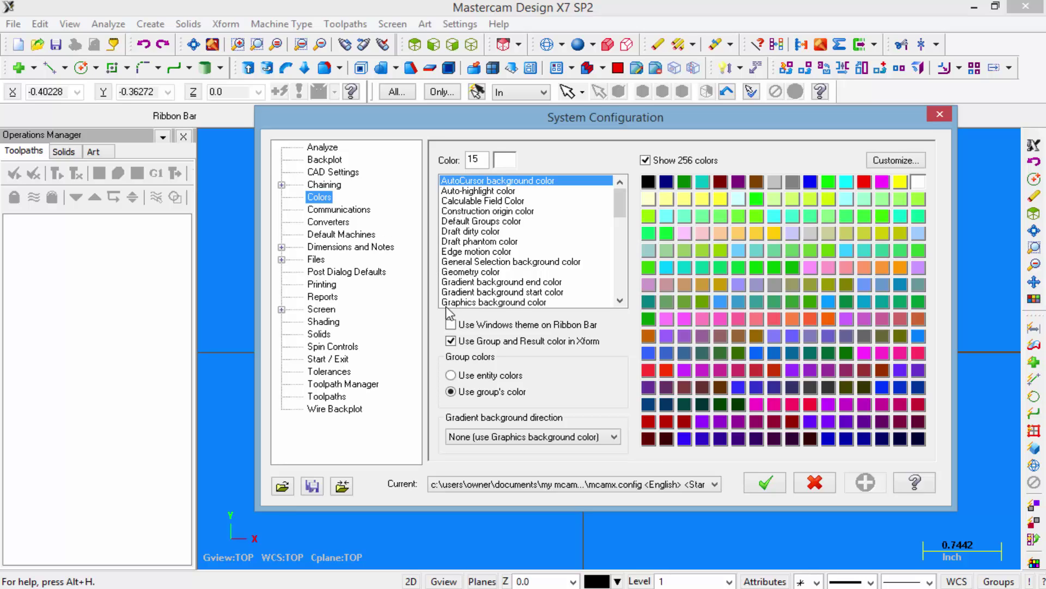
pyautogui.click(472, 302)
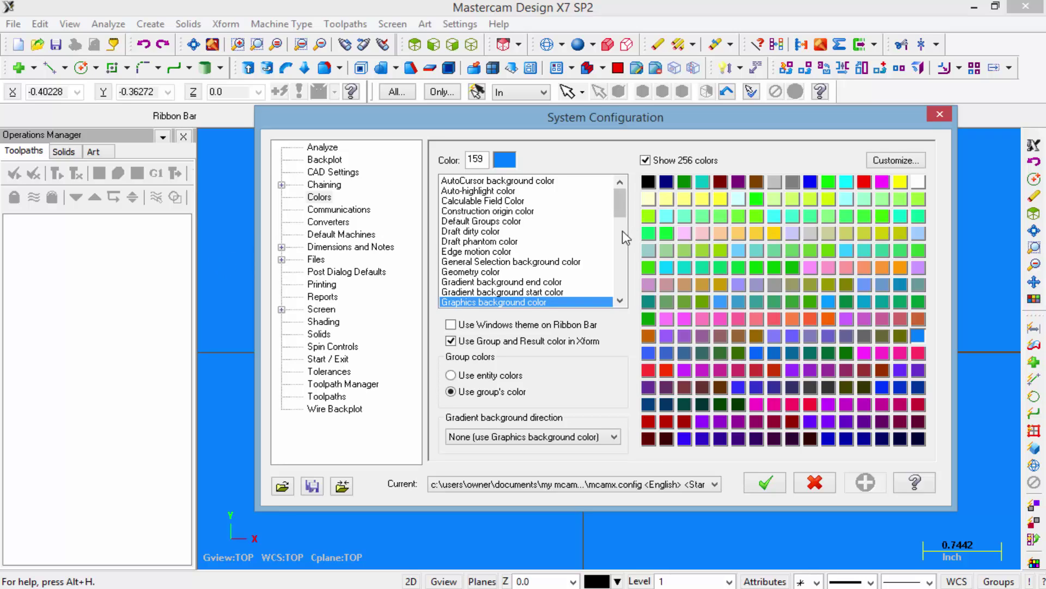
pyautogui.click(919, 183)
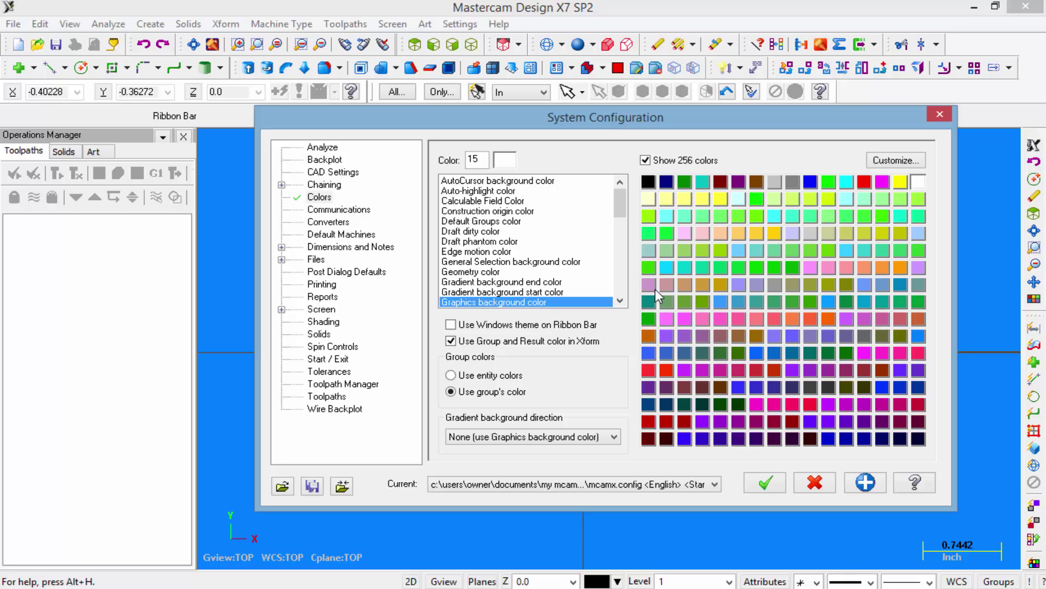
pyautogui.click(777, 485)
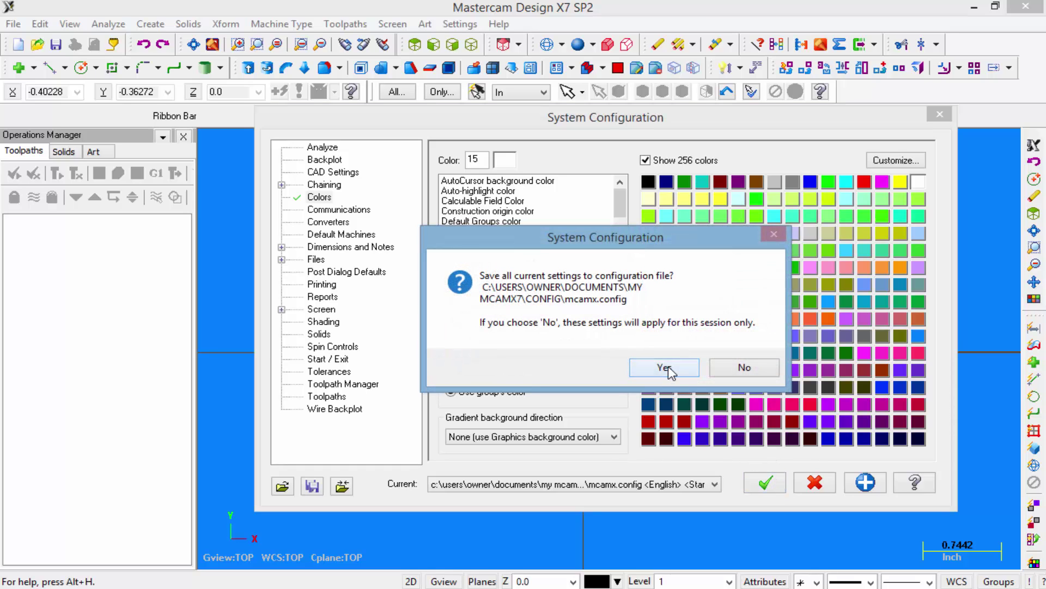
pyautogui.click(664, 367)
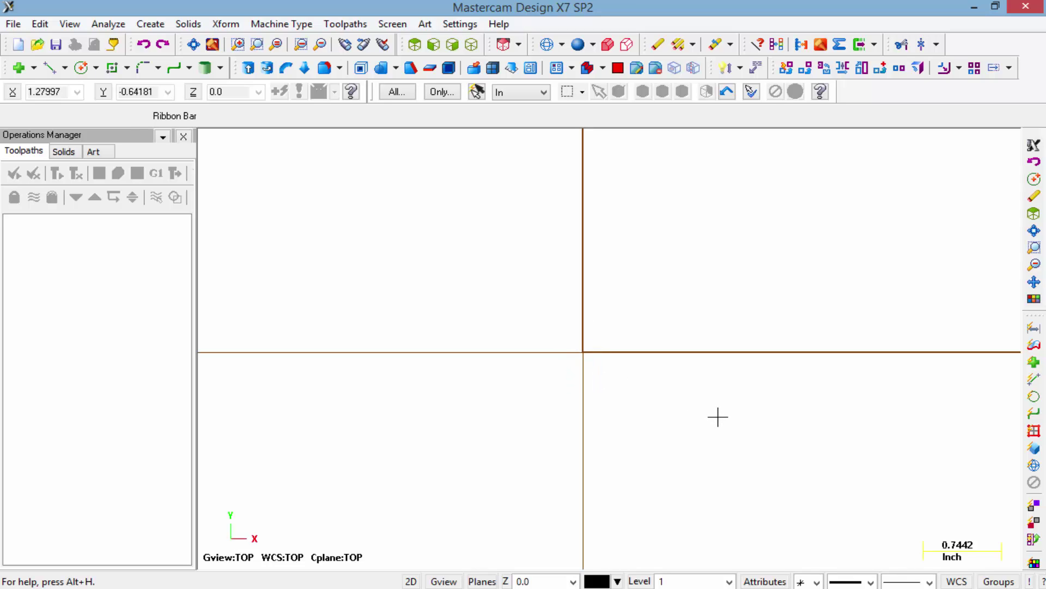
pyautogui.press('alt')
pyautogui.keyDown('alt'); pyautogui.moveTo(711, 408); pyautogui.dragTo(664, 411, button='middle'); pyautogui.keyUp('alt')
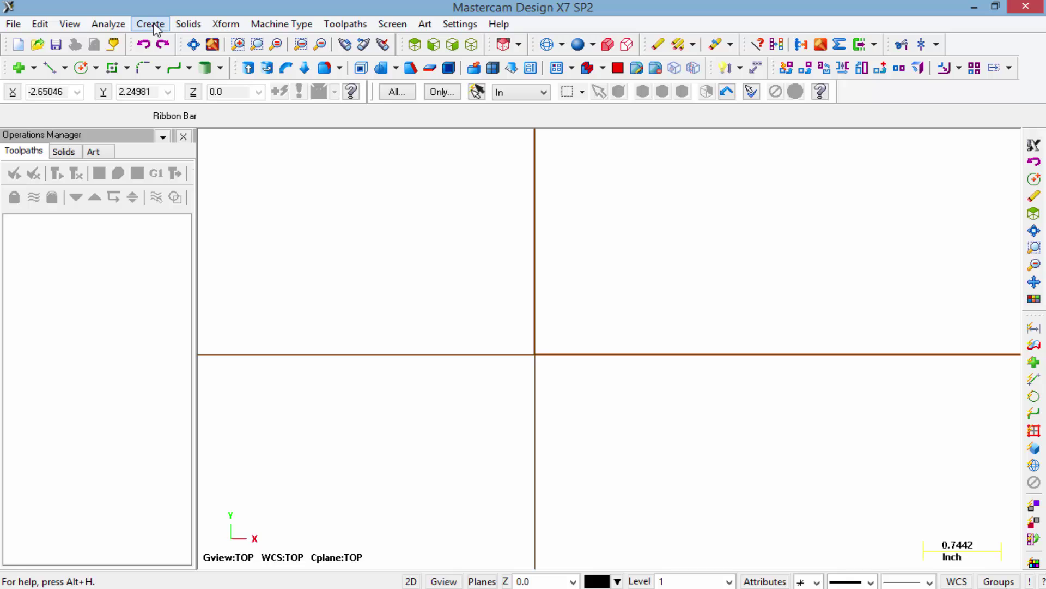
# - Draw a Circle Center Point circle of diameter 3.0 centred on the origin
pyautogui.click(155, 25)
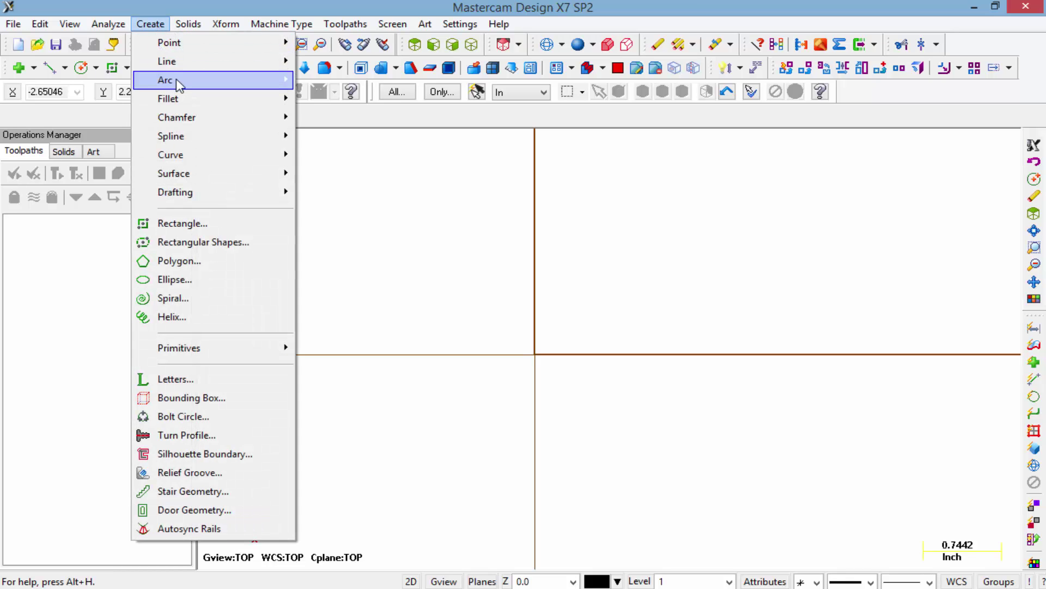
pyautogui.moveTo(175, 78)
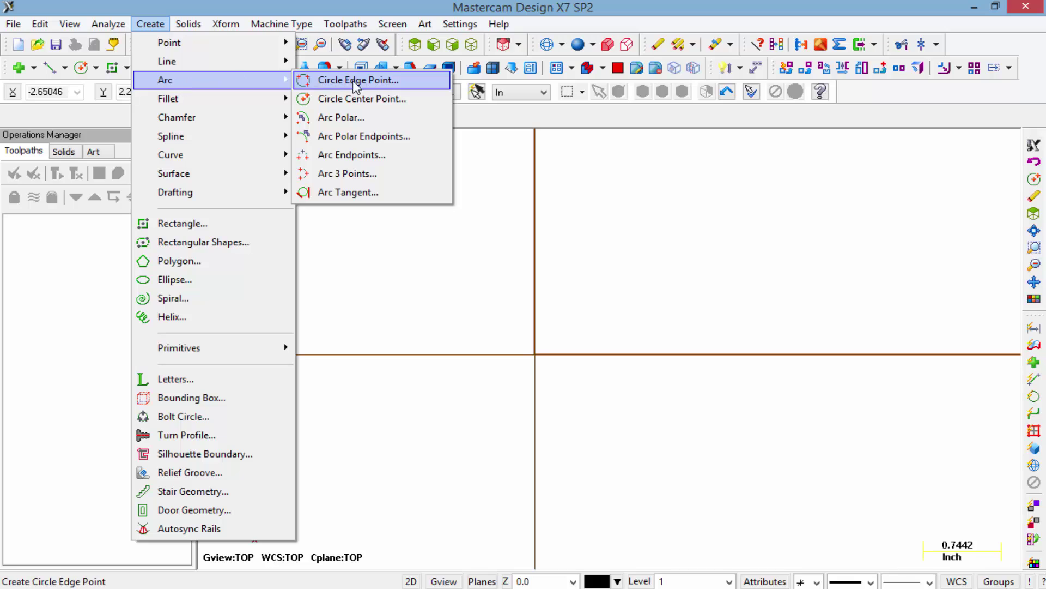
pyautogui.click(403, 99)
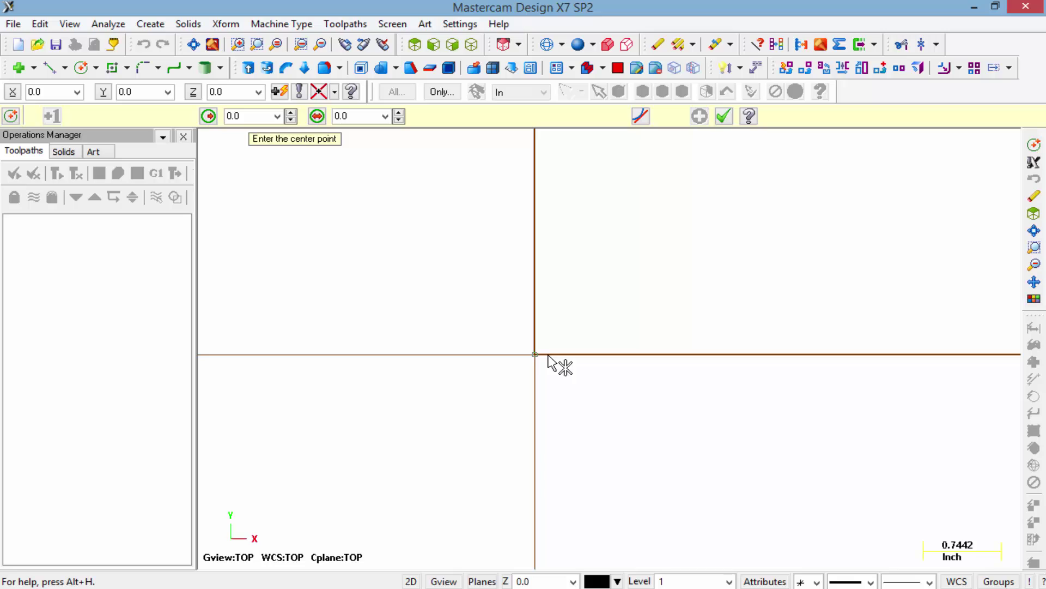
pyautogui.click(548, 356)
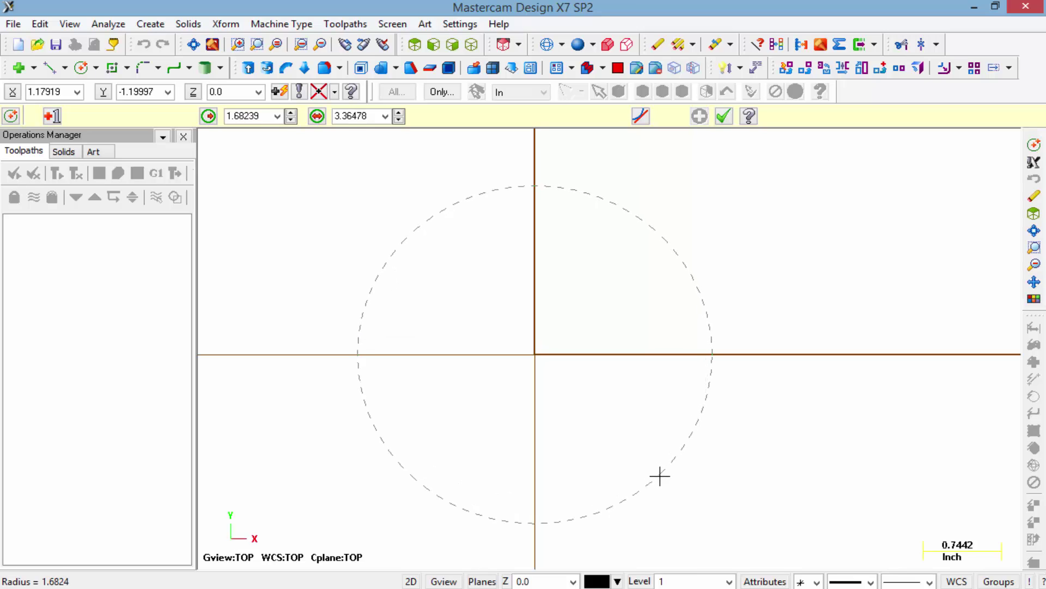
pyautogui.click(659, 476)
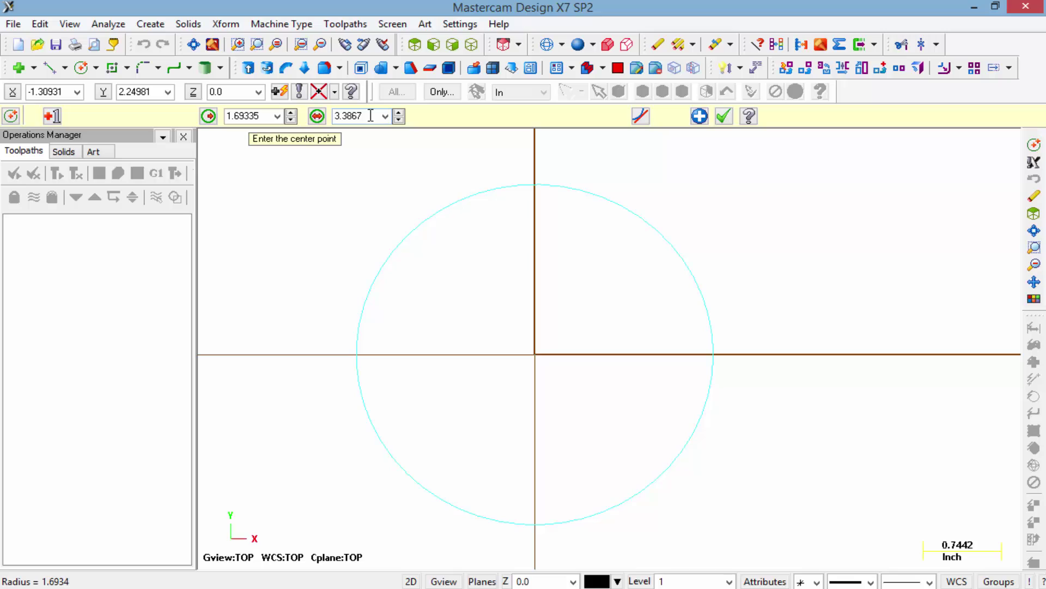
pyautogui.press('Return')
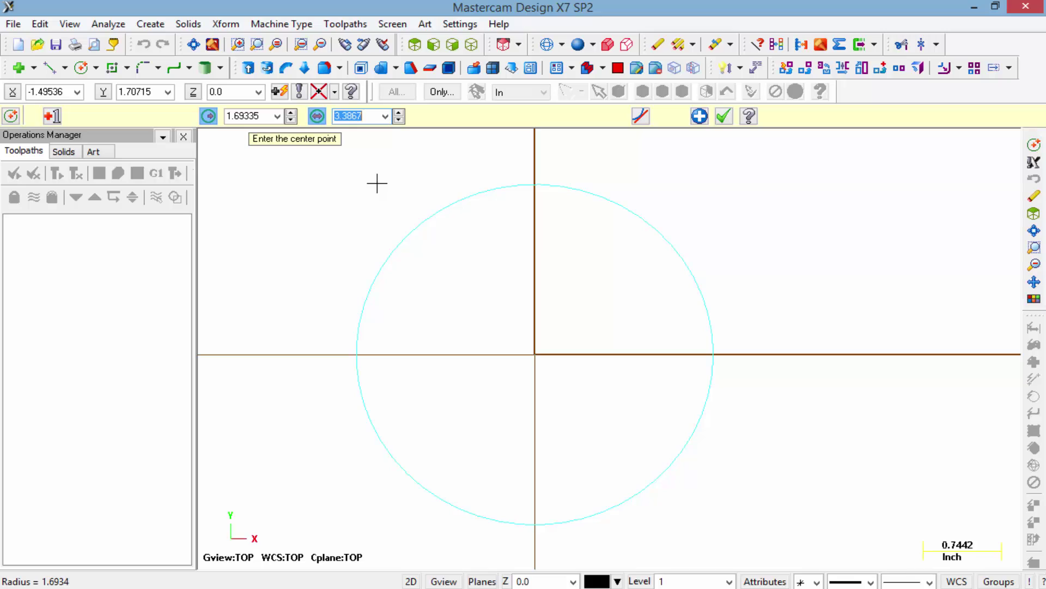
pyautogui.write('3.0')
pyautogui.press('Return')
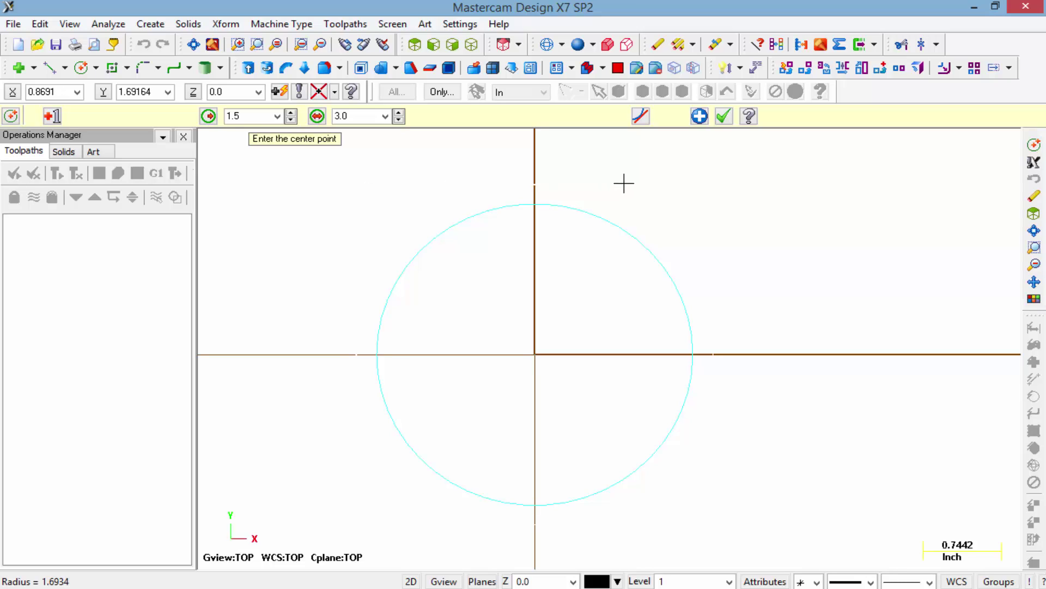
pyautogui.click(727, 117)
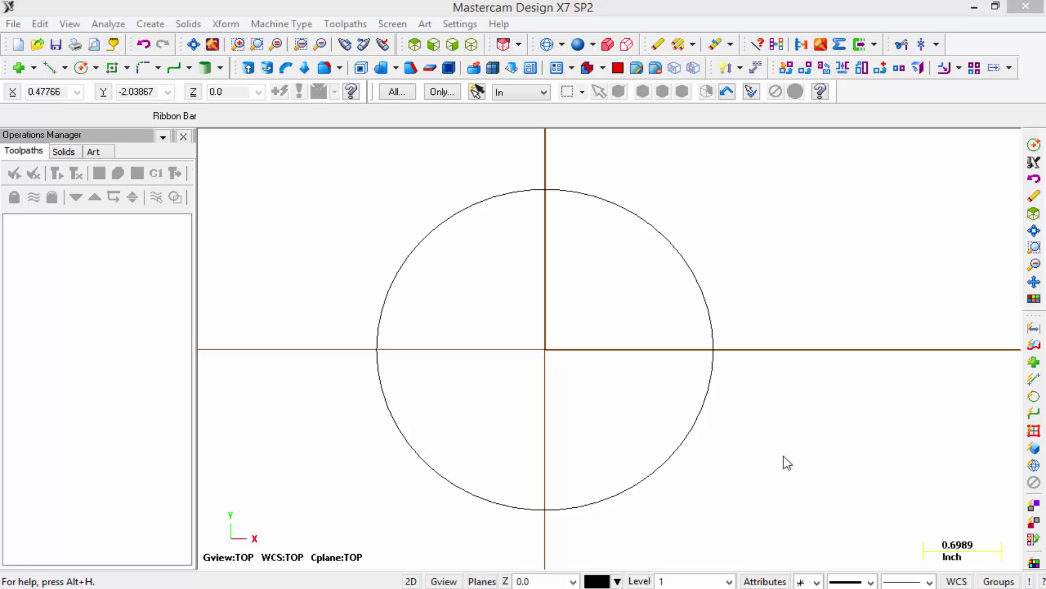
# - Fit the circle to the view and zoom out several steps from the canvas view menu
pyautogui.rightClick(760, 229)
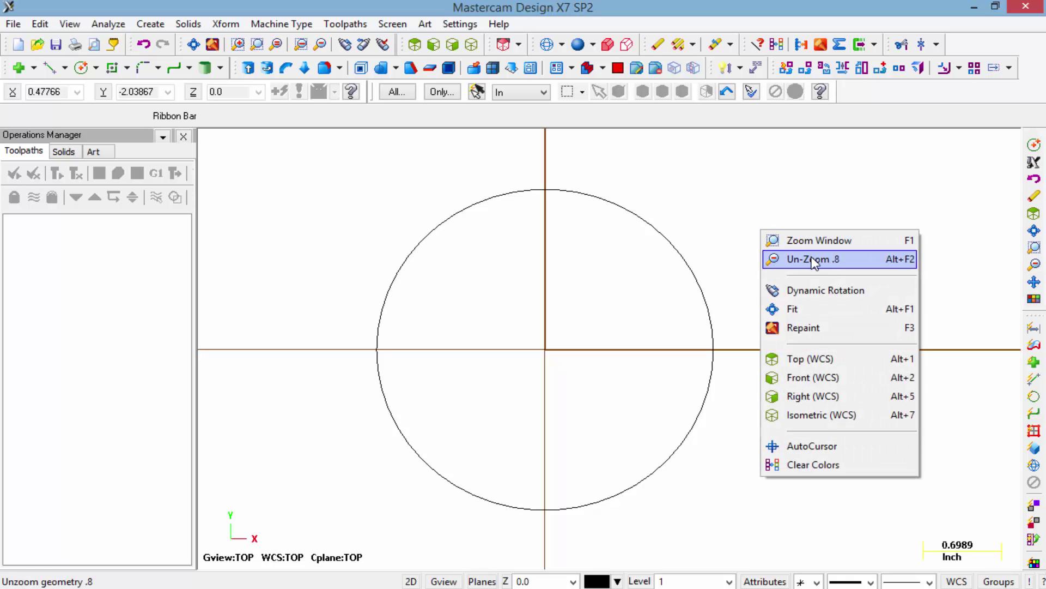
pyautogui.click(809, 309)
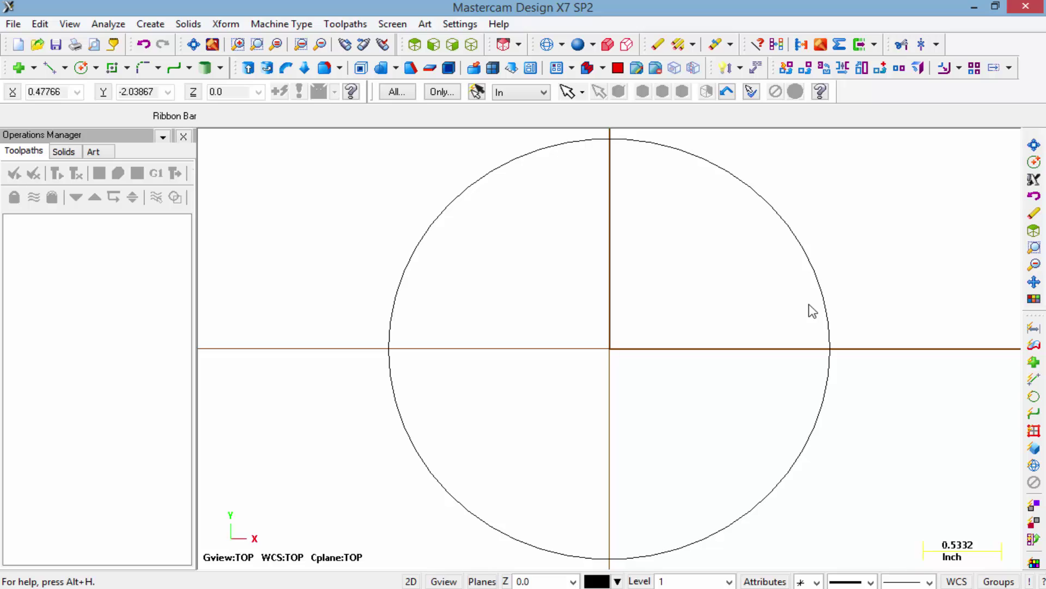
pyautogui.rightClick(856, 211)
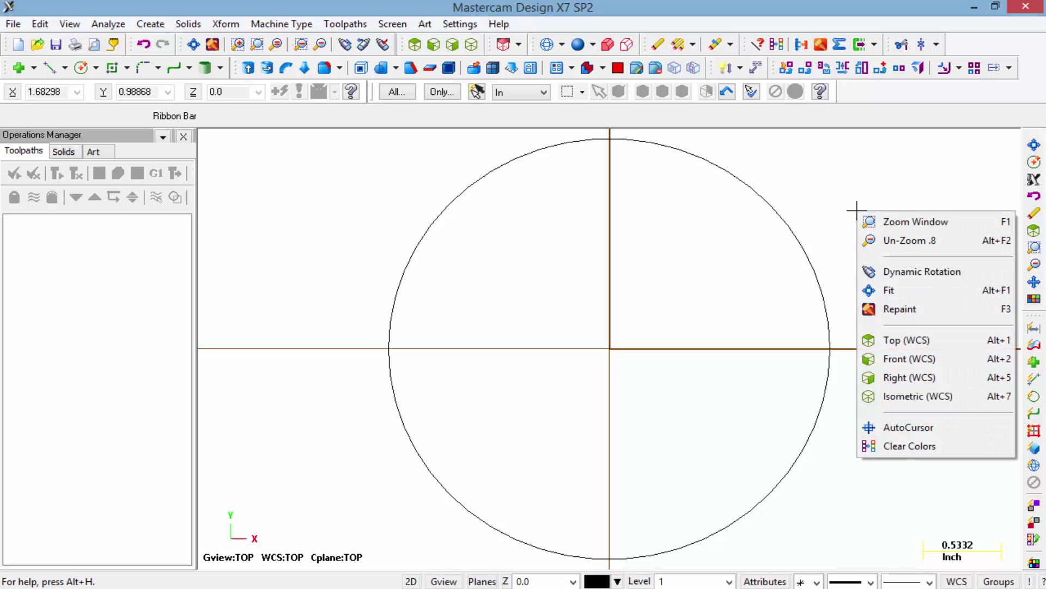
pyautogui.click(934, 242)
pyautogui.rightClick(914, 238)
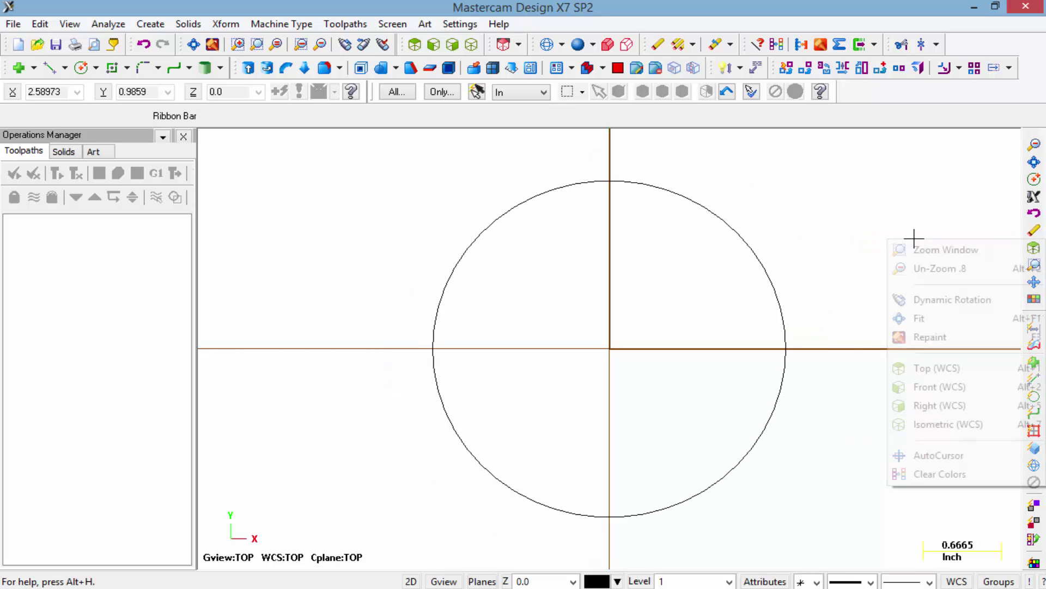
pyautogui.click(927, 272)
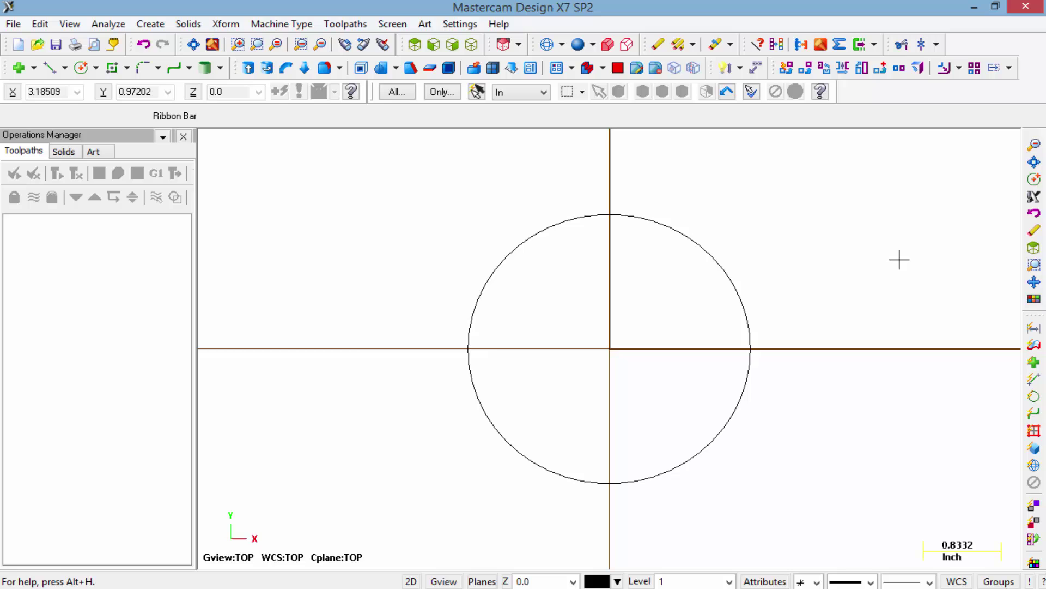
pyautogui.rightClick(884, 253)
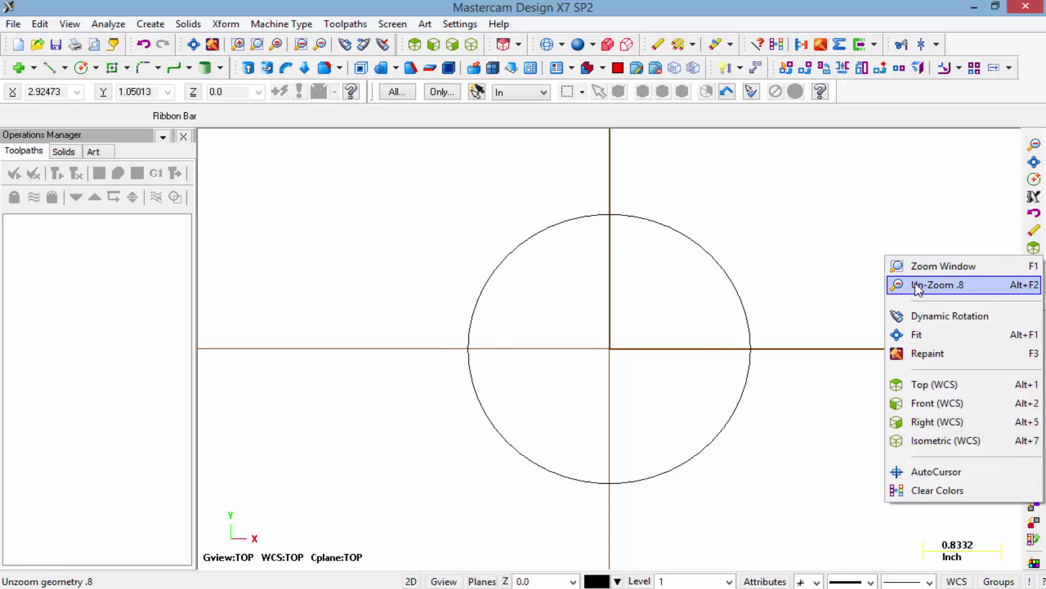
pyautogui.click(919, 286)
pyautogui.rightClick(850, 257)
pyautogui.click(879, 289)
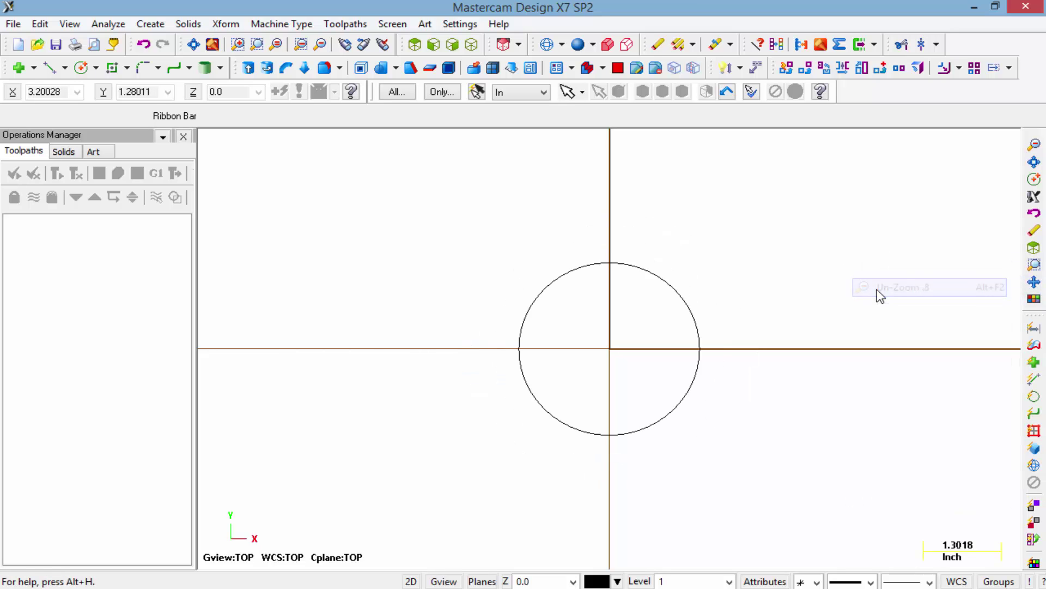
pyautogui.rightClick(811, 252)
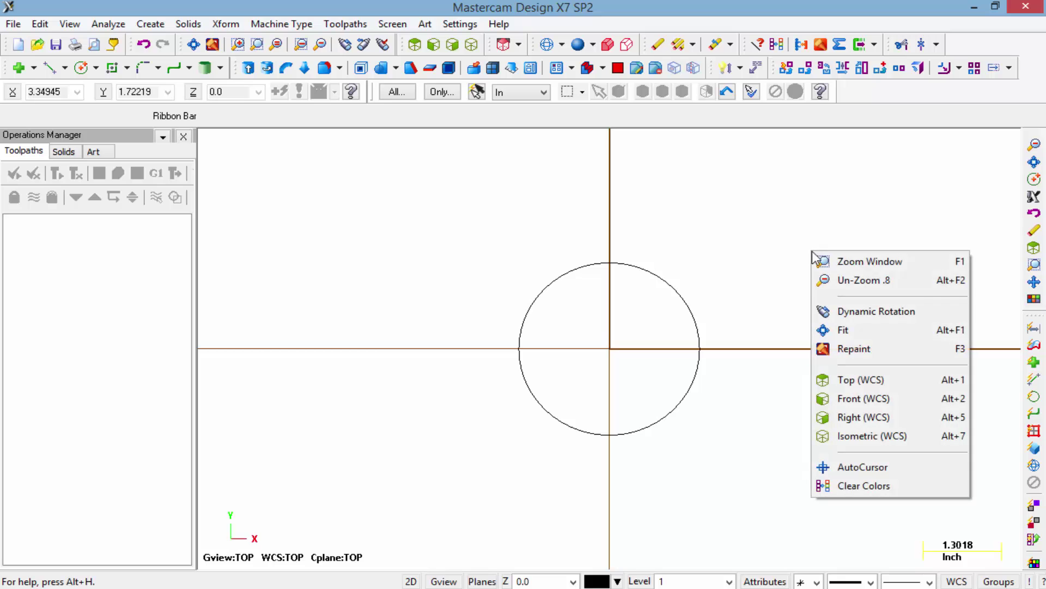
pyautogui.click(842, 329)
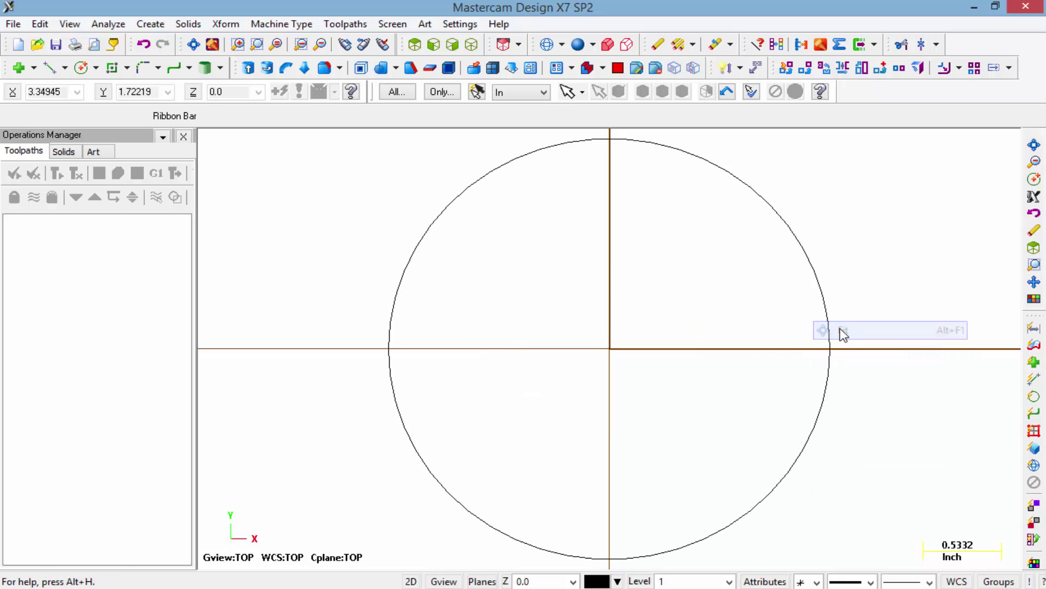
pyautogui.rightClick(886, 232)
pyautogui.click(921, 262)
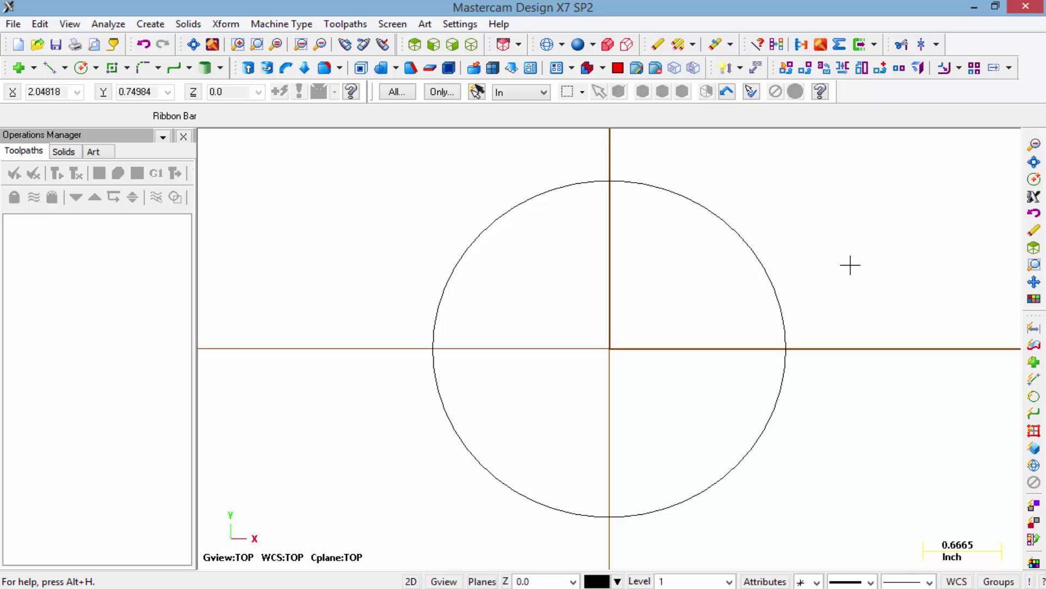
# - Zoom with the mouse wheel over the origin until the circle fills much of the view
pyautogui.scroll(-1, 635, 324)
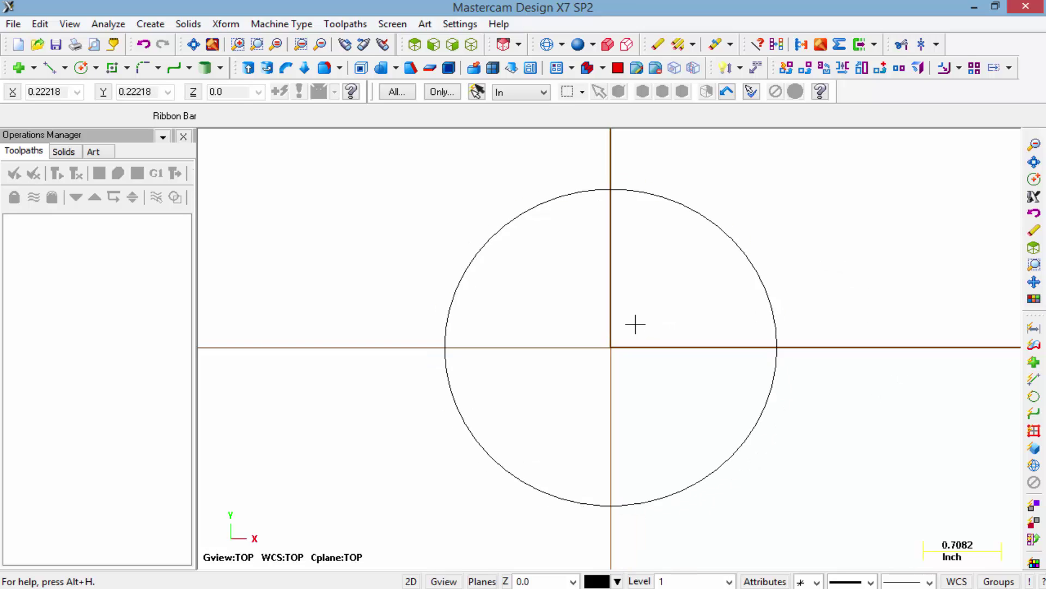
pyautogui.scroll(-4, 635, 324)
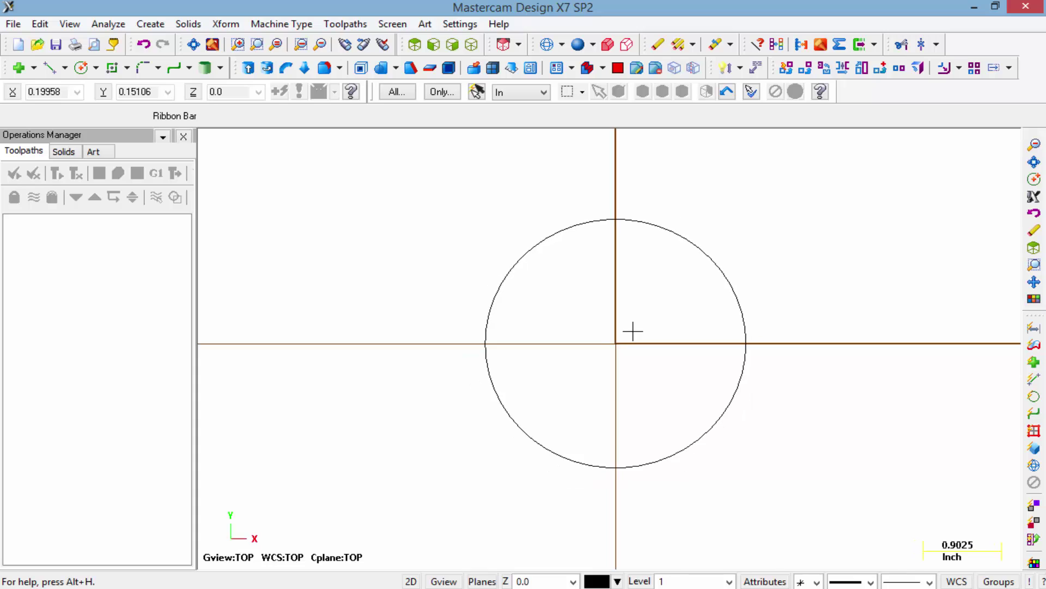
pyautogui.scroll(-7, 633, 331)
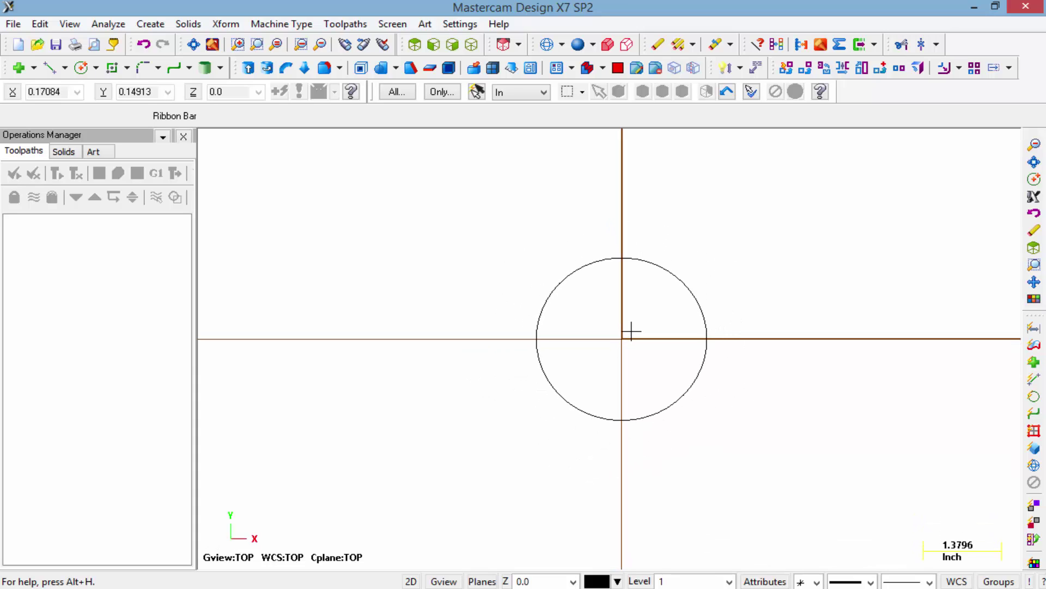
pyautogui.scroll(-9, 631, 331)
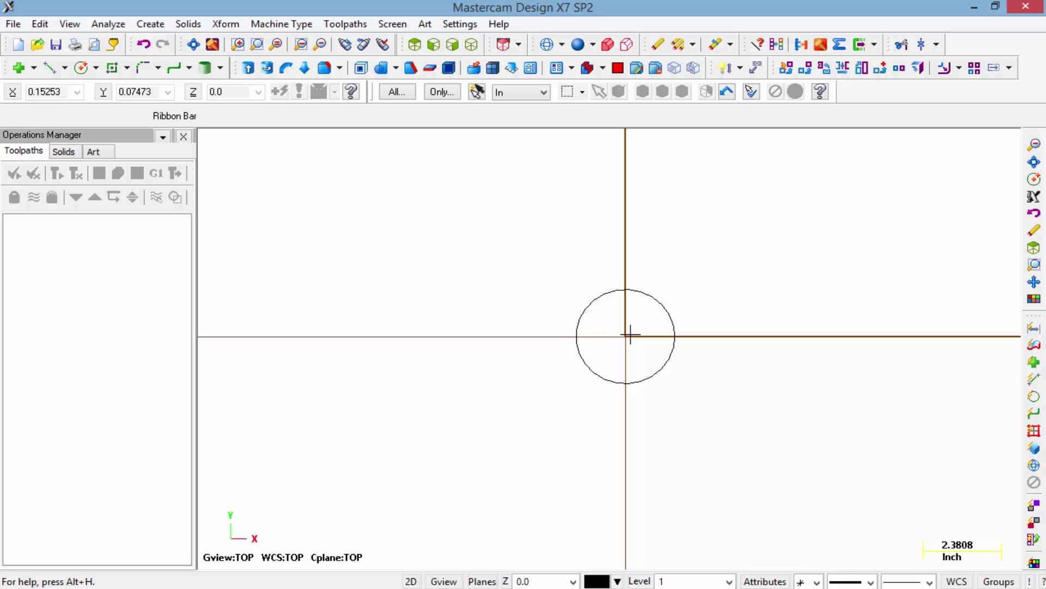
pyautogui.scroll(-6, 632, 335)
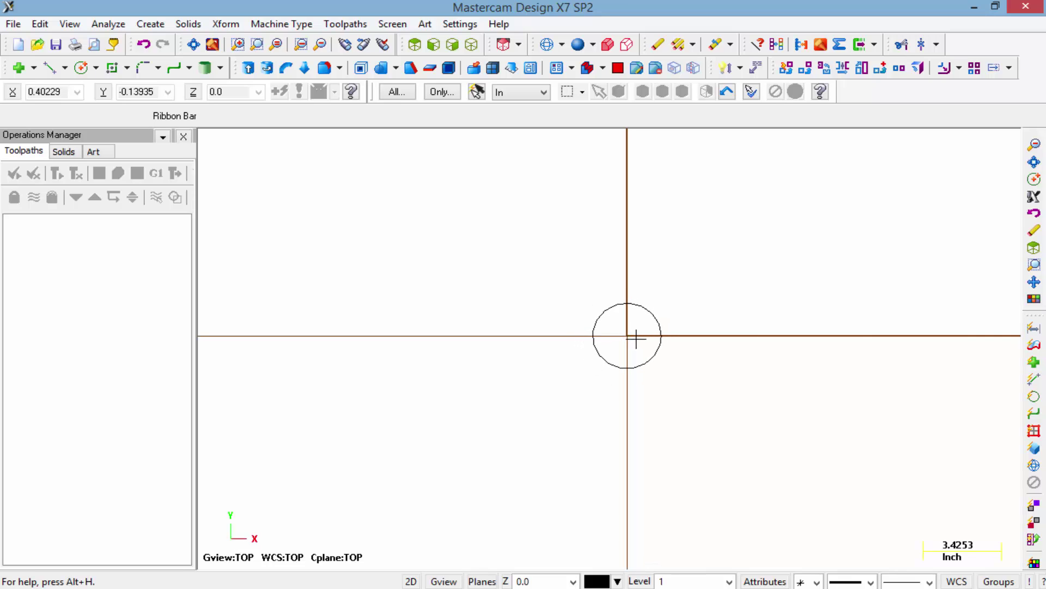
pyautogui.scroll(7, 635, 336)
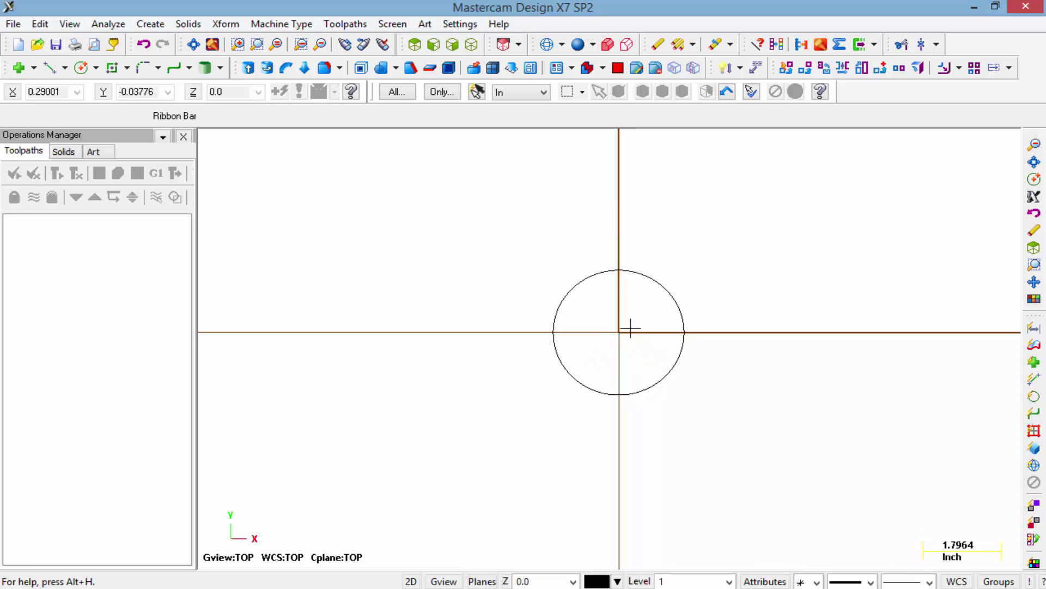
pyautogui.scroll(8, 630, 328)
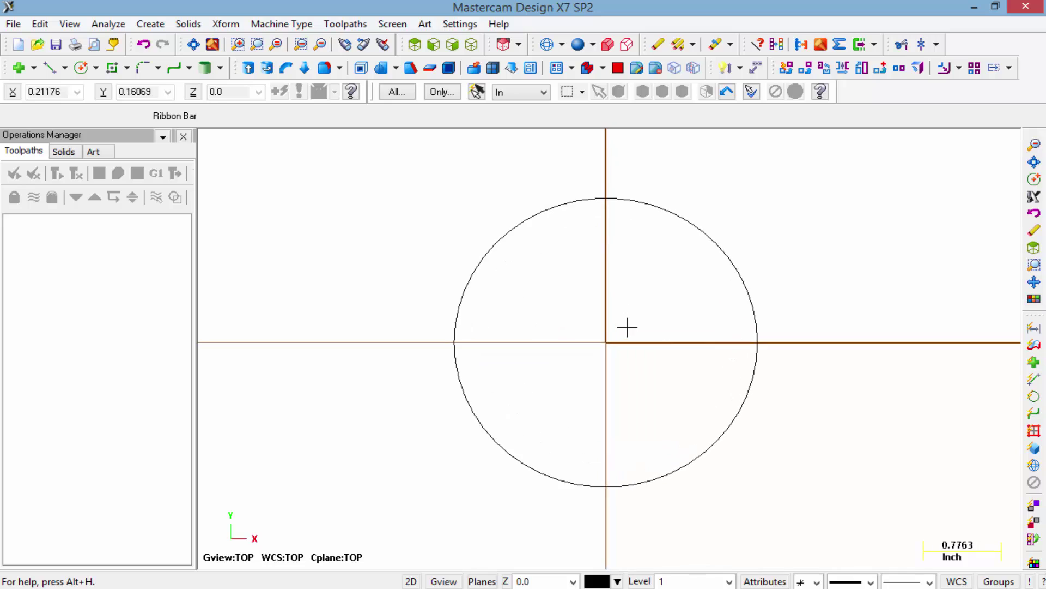
pyautogui.scroll(2, 627, 327)
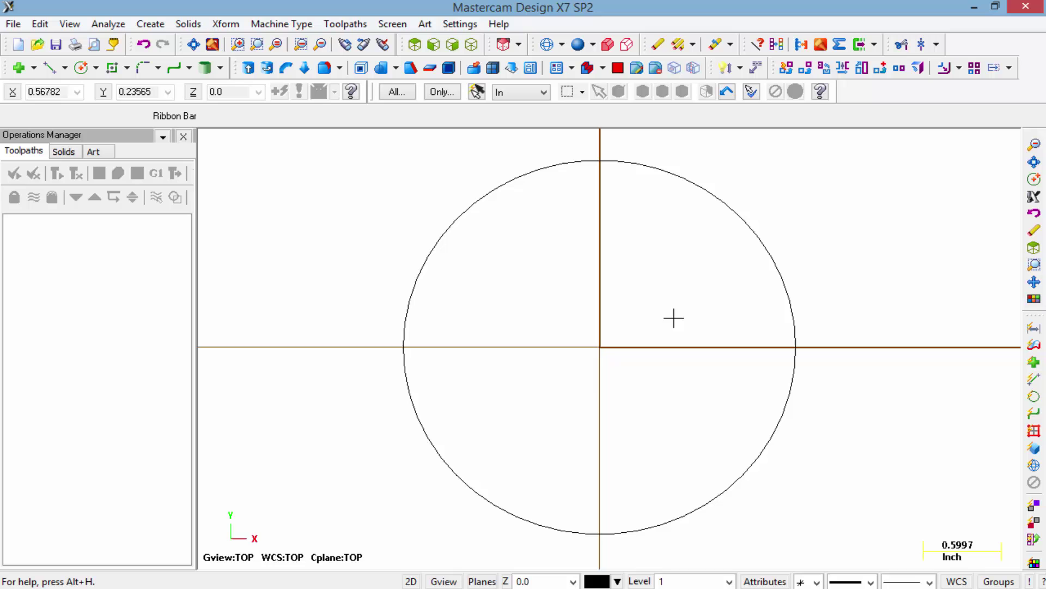
# - Orbit the view to inspect the circle in 3-D, then return to the Top view
pyautogui.moveTo(674, 311); pyautogui.dragTo(630, 228, button='middle')
pyautogui.moveTo(630, 228); pyautogui.dragTo(740, 240)
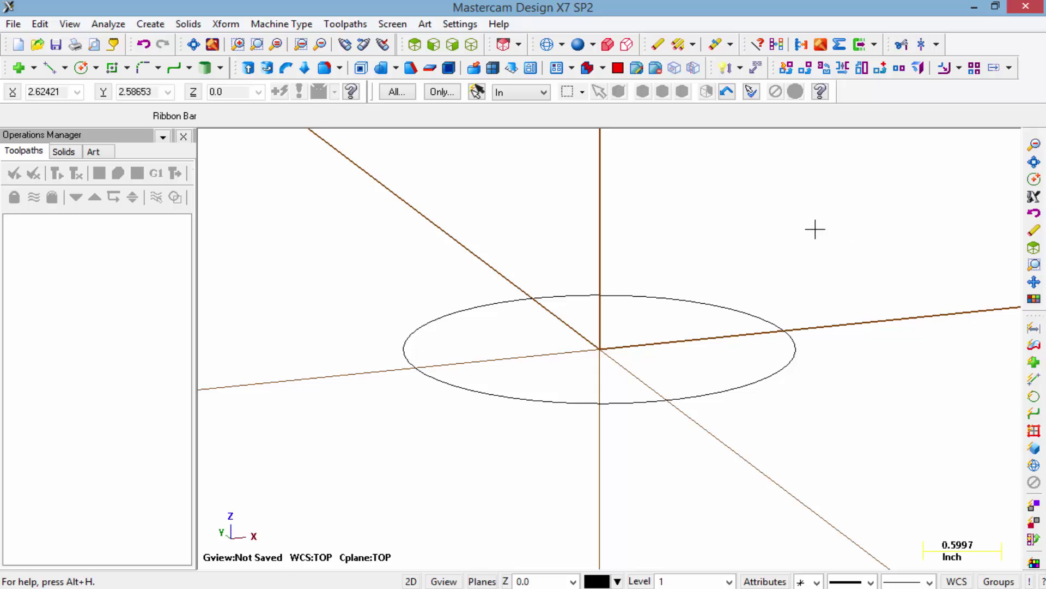
pyautogui.rightClick(835, 233)
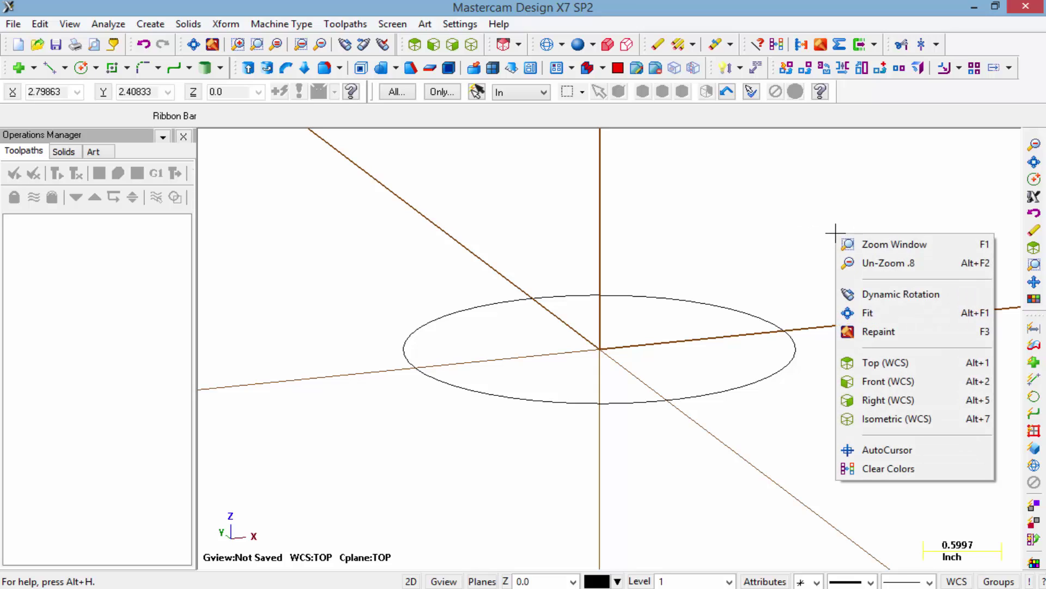
pyautogui.click(869, 364)
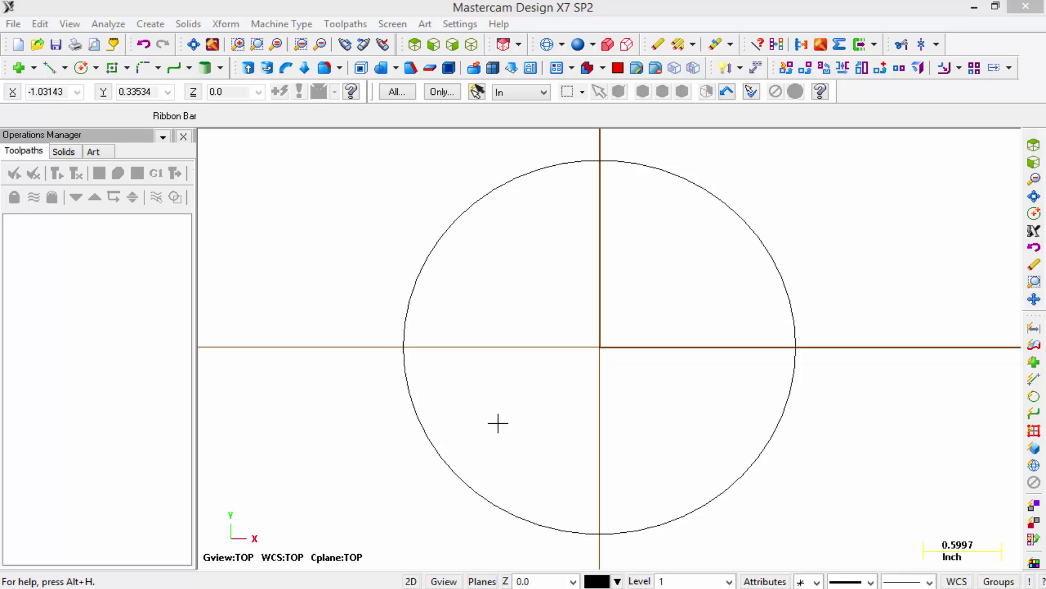
# - Set the construction and tool planes to Top (WCS) from the status-bar Planes menu
pyautogui.click(445, 581)
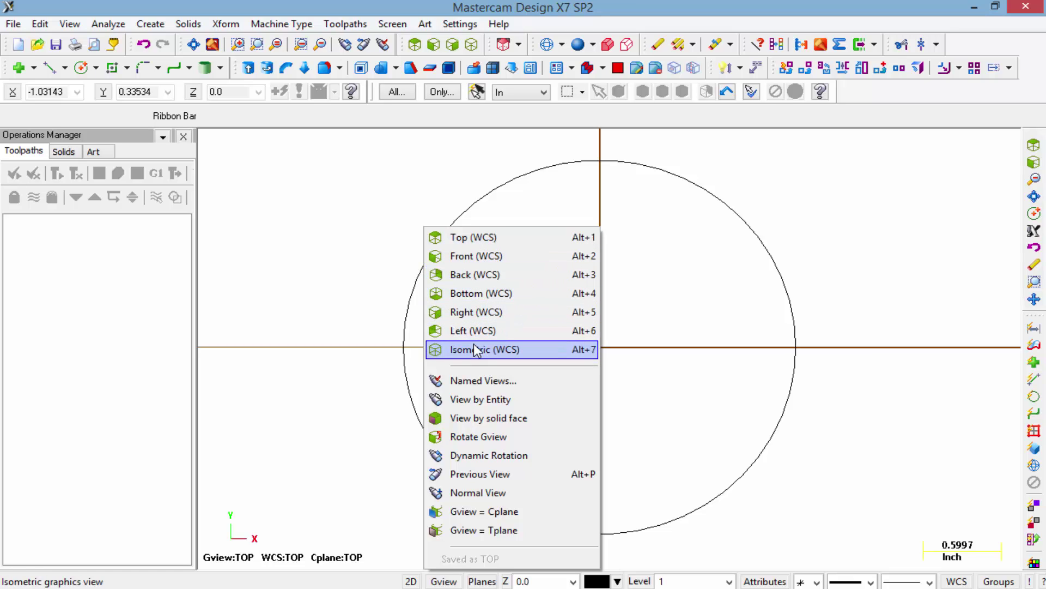
pyautogui.click(487, 582)
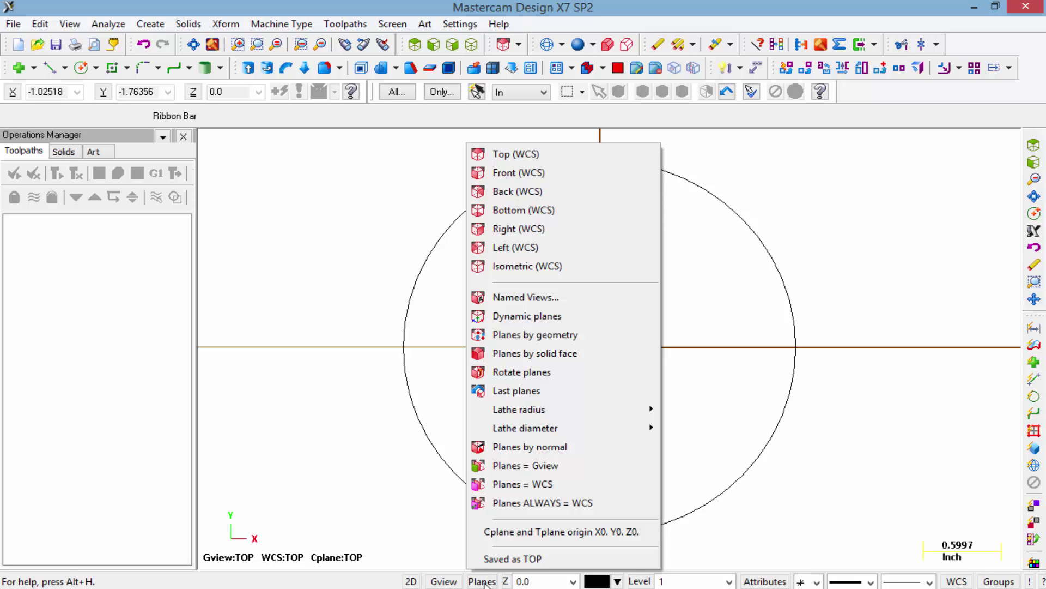
pyautogui.click(518, 154)
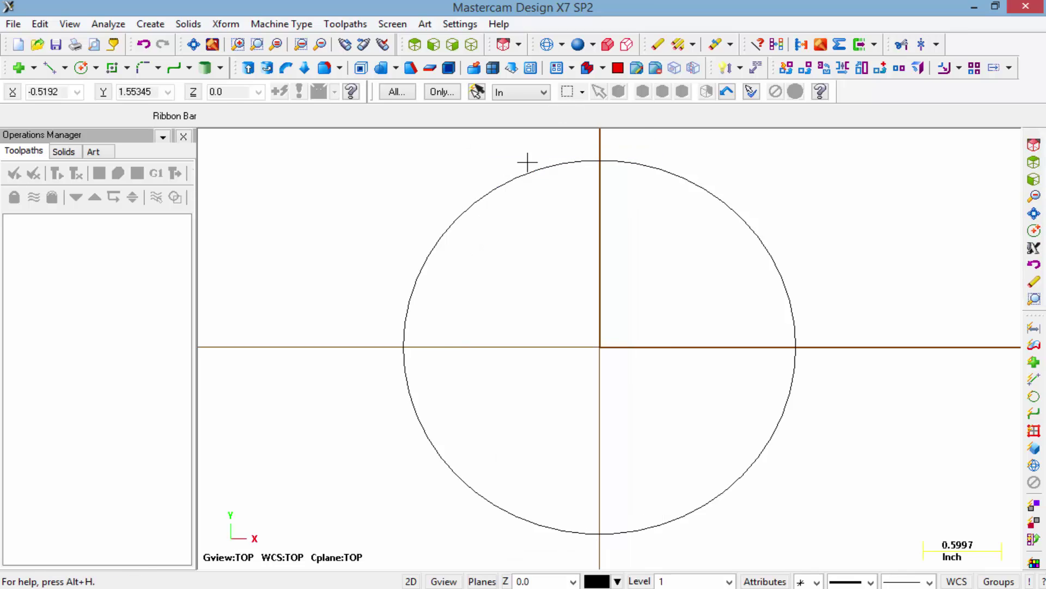
# - Set the drawing colour for new geometry to blue (9)
pyautogui.click(597, 581)
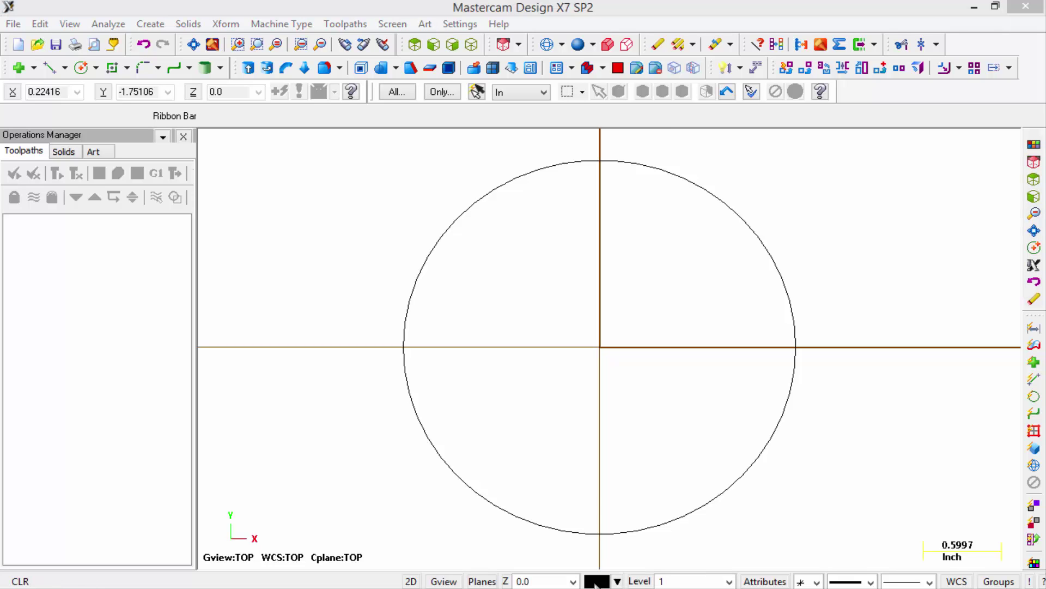
pyautogui.moveTo(584, 130); pyautogui.dragTo(268, 142)
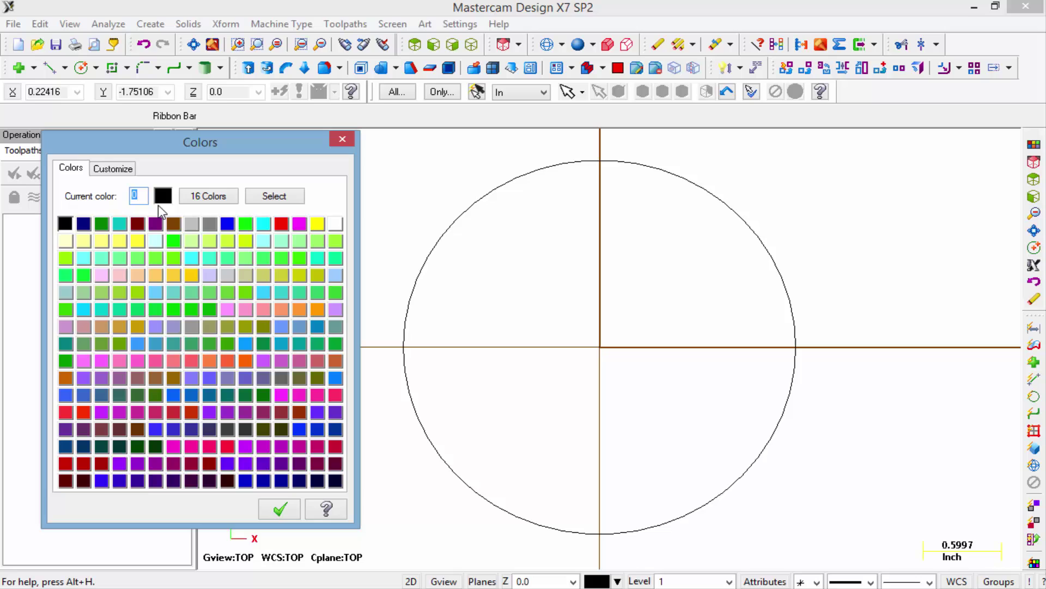
pyautogui.click(228, 224)
pyautogui.click(280, 510)
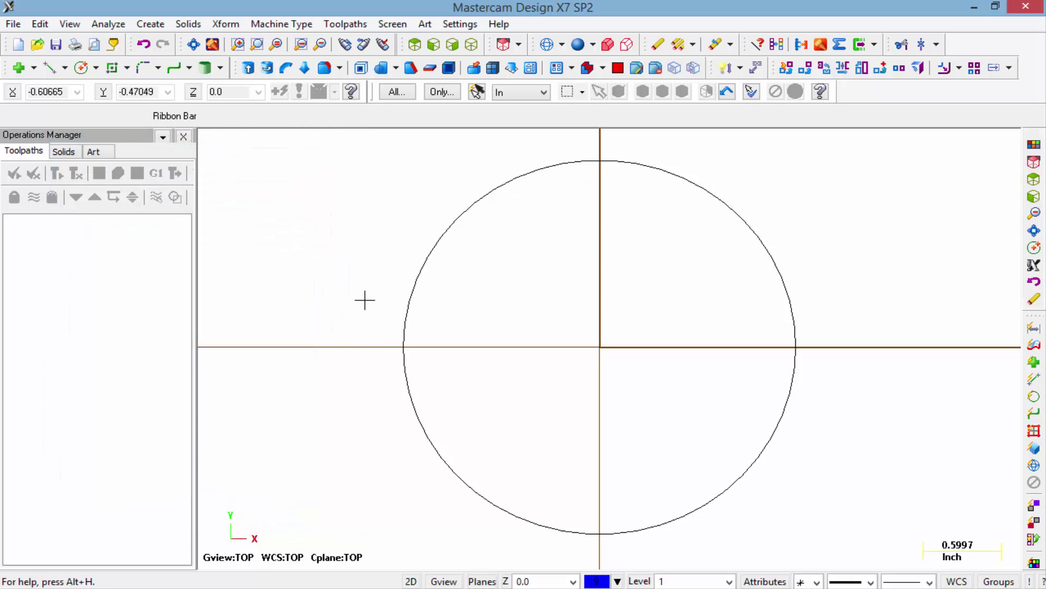
# - Draw a circle of radius 0.8778 centred on the origin
pyautogui.click(81, 68)
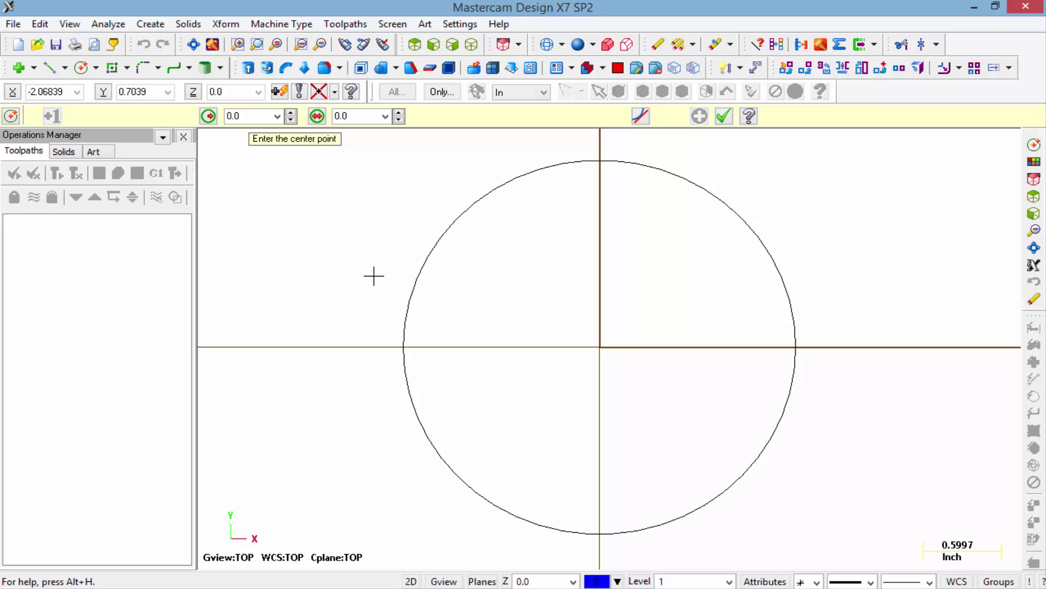
pyautogui.click(601, 349)
pyautogui.click(698, 398)
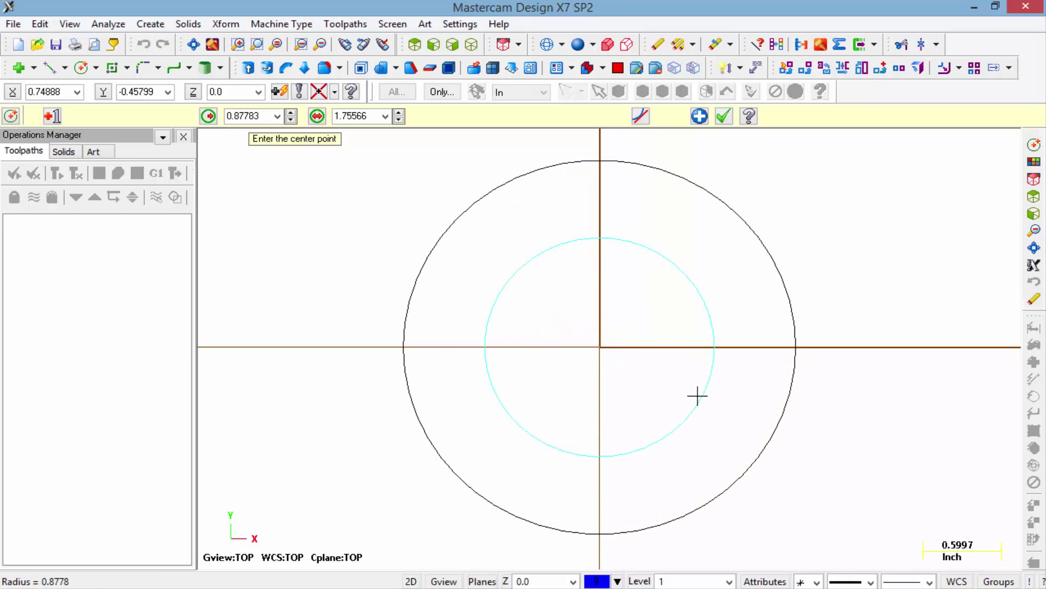
pyautogui.click(724, 116)
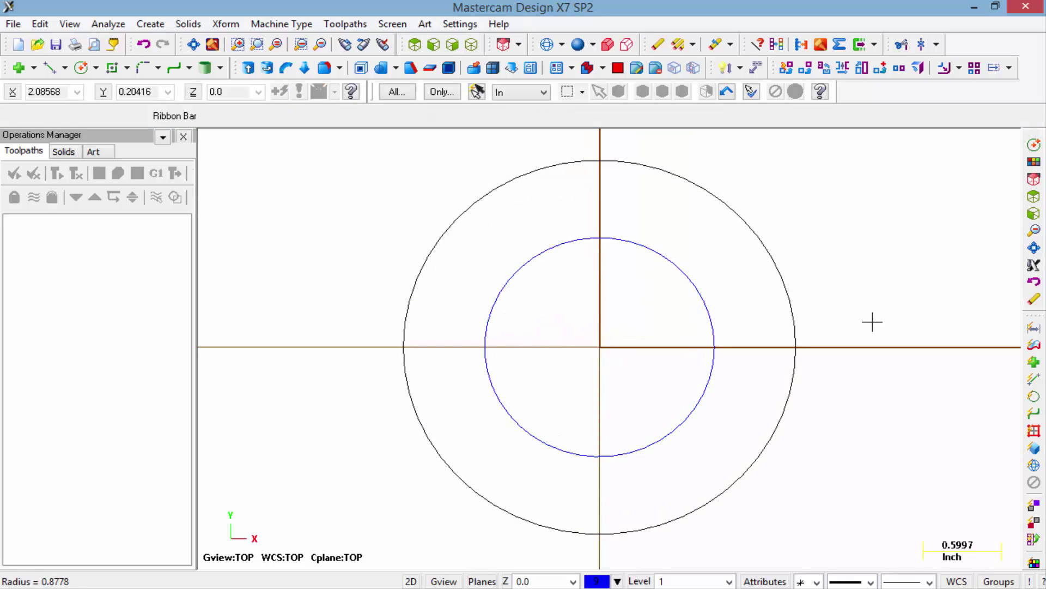
# - Set the drawing colour for new geometry to green (10)
pyautogui.click(597, 581)
pyautogui.click(244, 224)
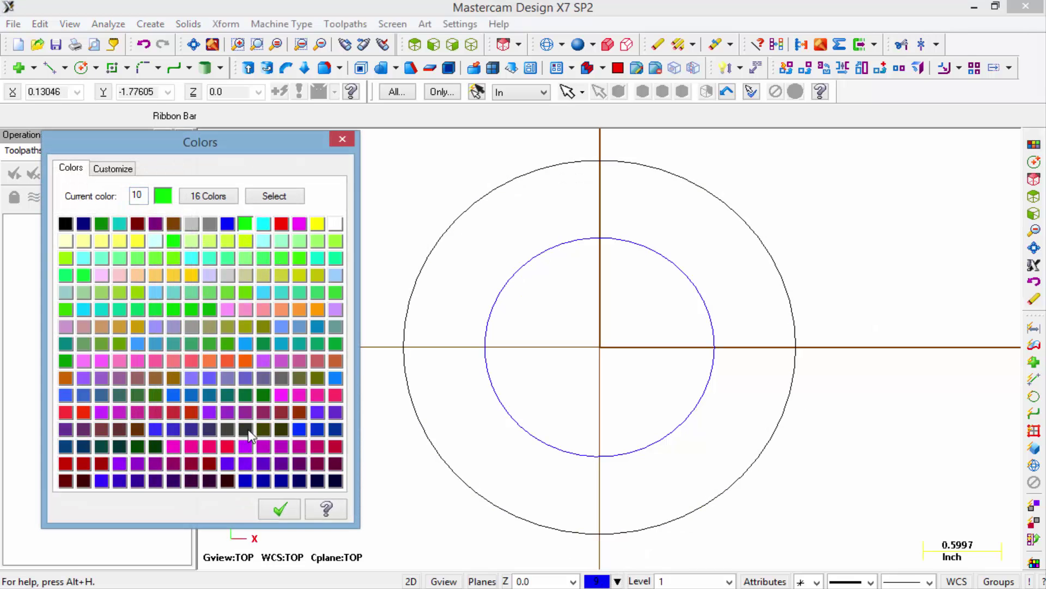
pyautogui.click(273, 505)
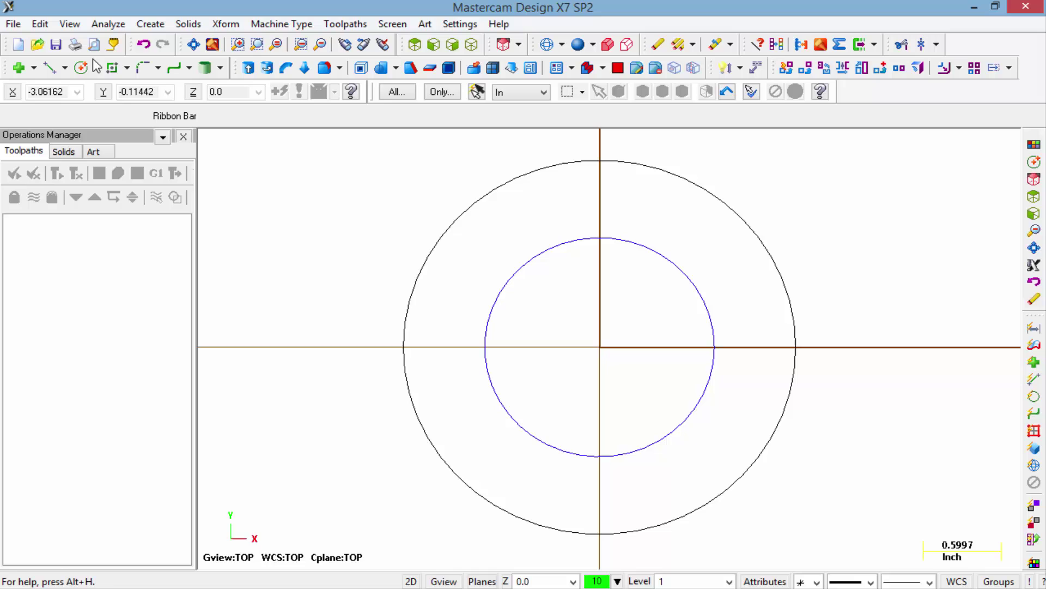
# - Draw a circle of radius 1.2149 centred on the origin
pyautogui.click(82, 68)
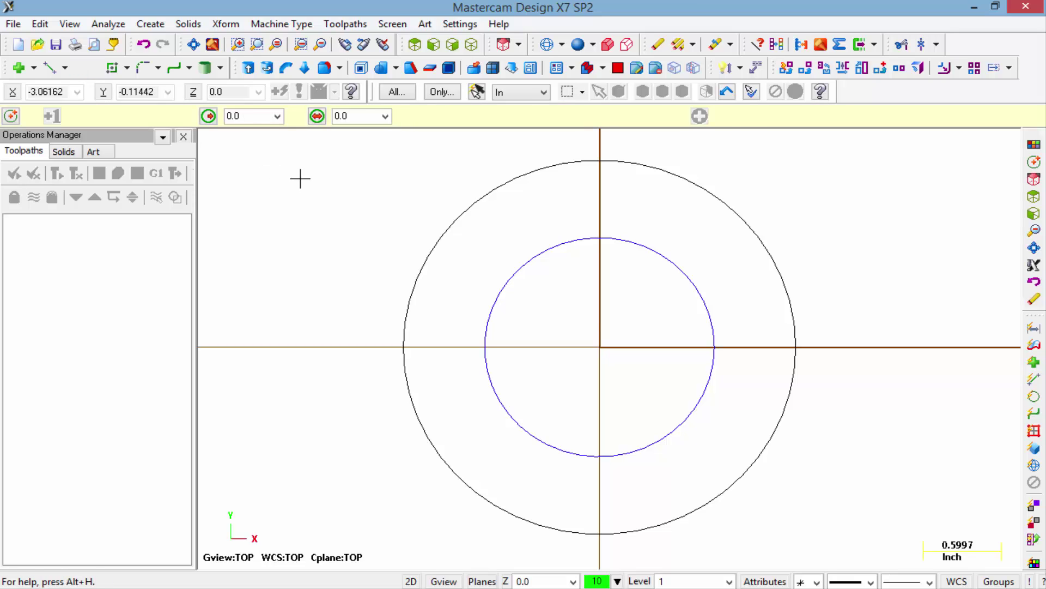
pyautogui.click(600, 347)
pyautogui.click(745, 406)
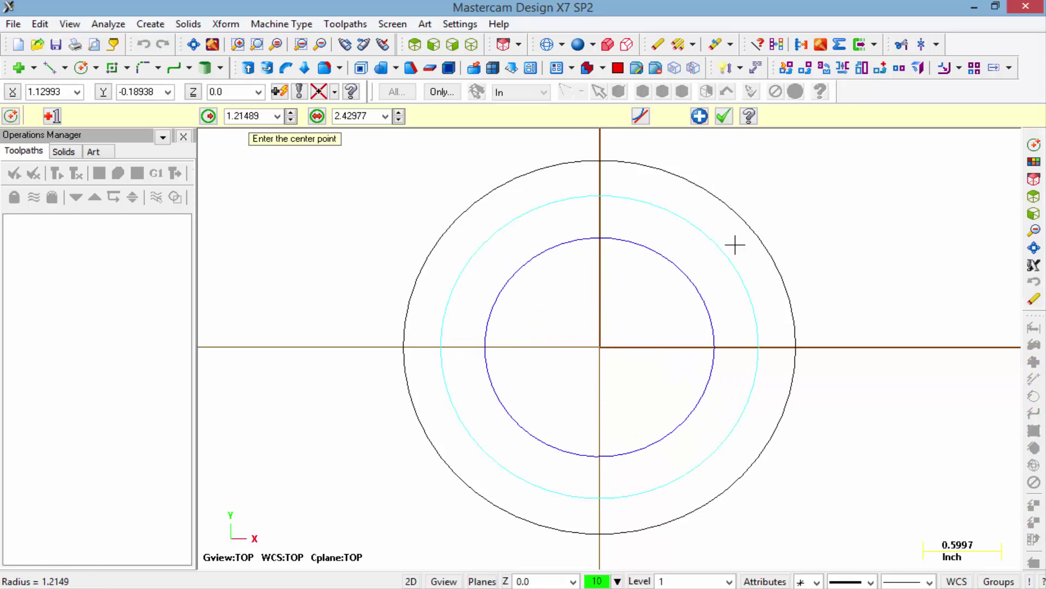
pyautogui.click(723, 116)
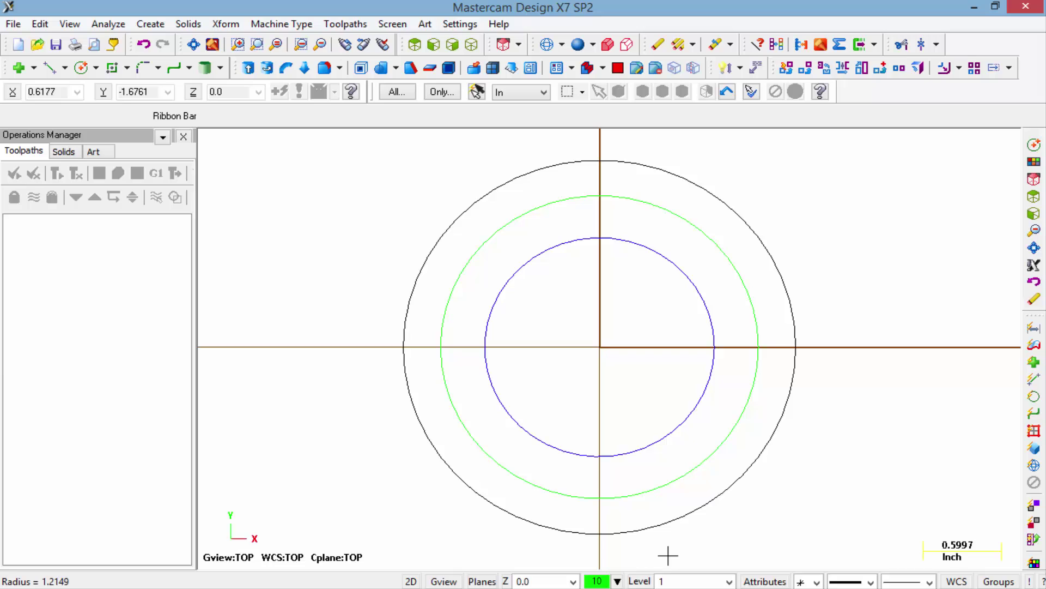
# - Change the green middle circle and blue inner circle to black (0)
pyautogui.rightClick(597, 581)
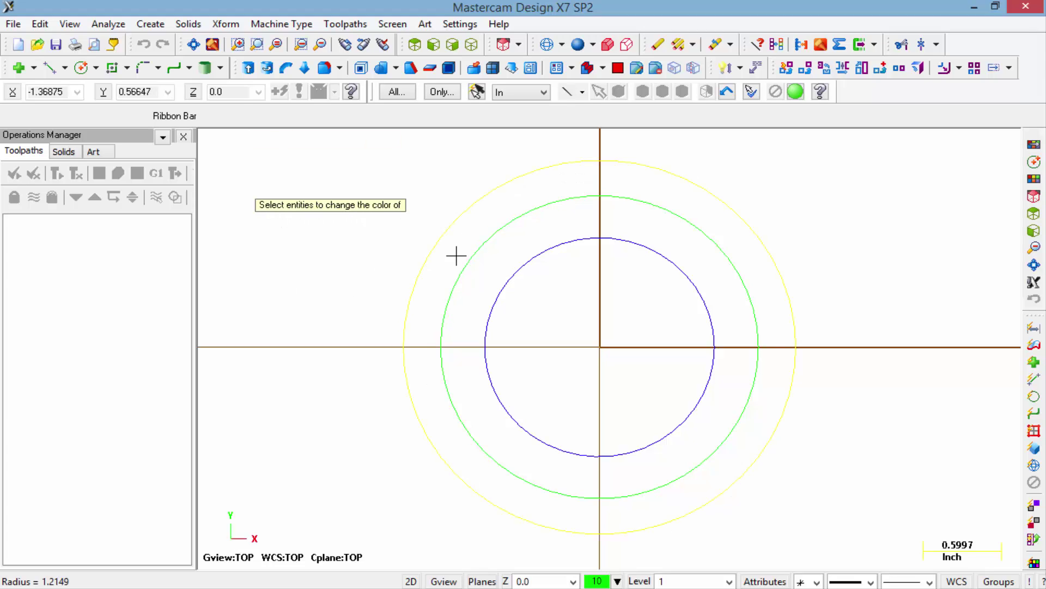
pyautogui.click(496, 233)
pyautogui.click(530, 261)
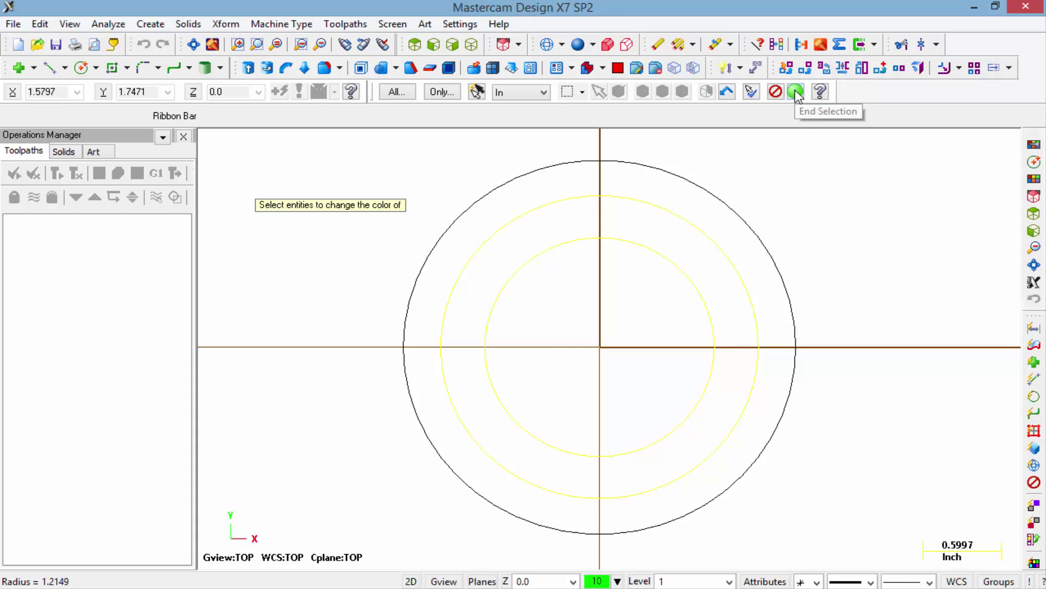
pyautogui.click(796, 94)
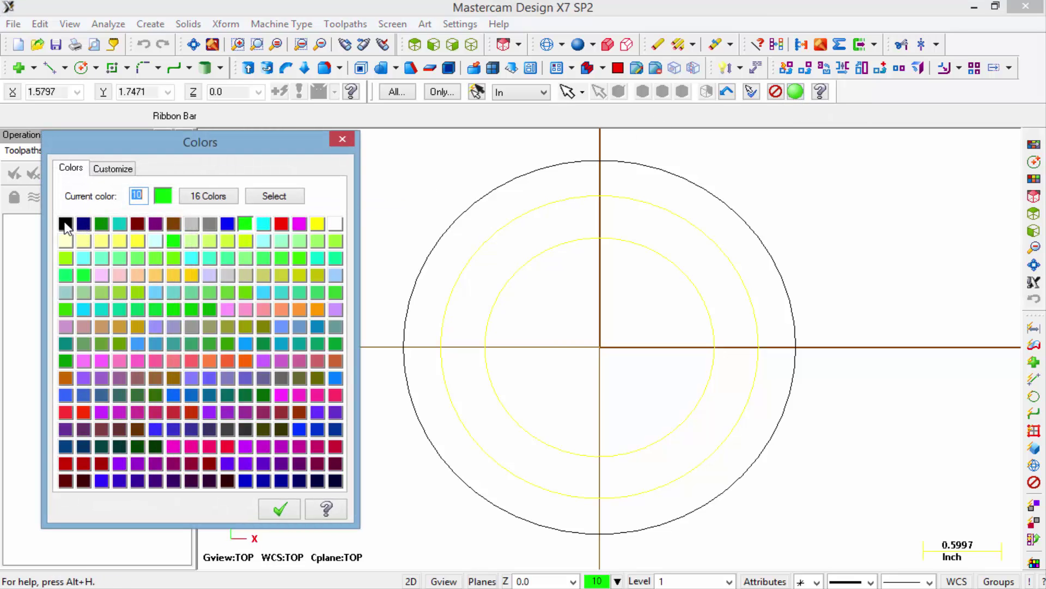
pyautogui.click(65, 225)
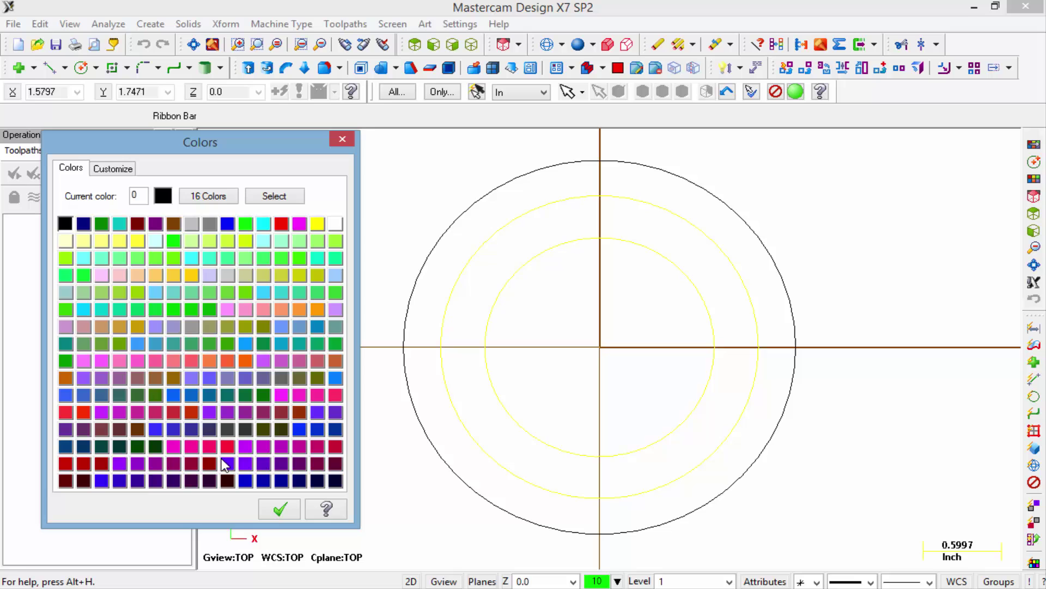
pyautogui.click(279, 513)
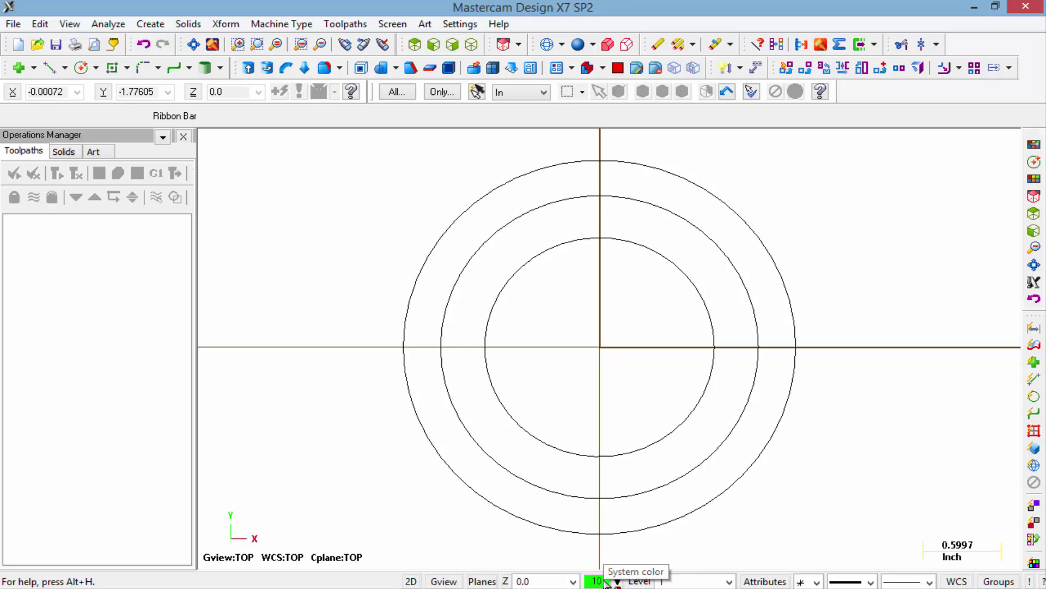
# - Set the drawing colour for new geometry to black (0)
pyautogui.click(599, 581)
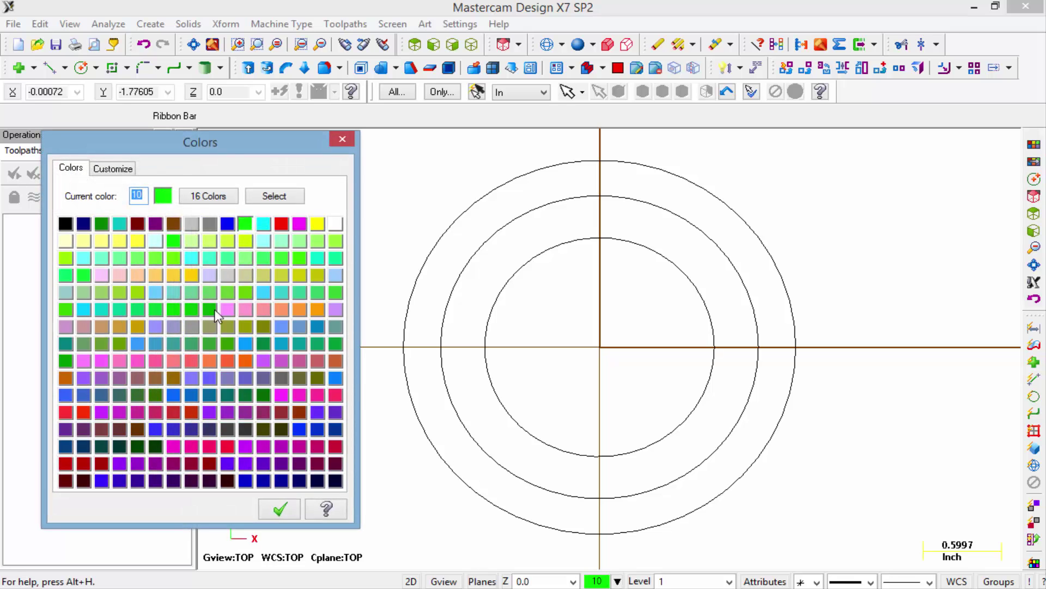
pyautogui.click(65, 224)
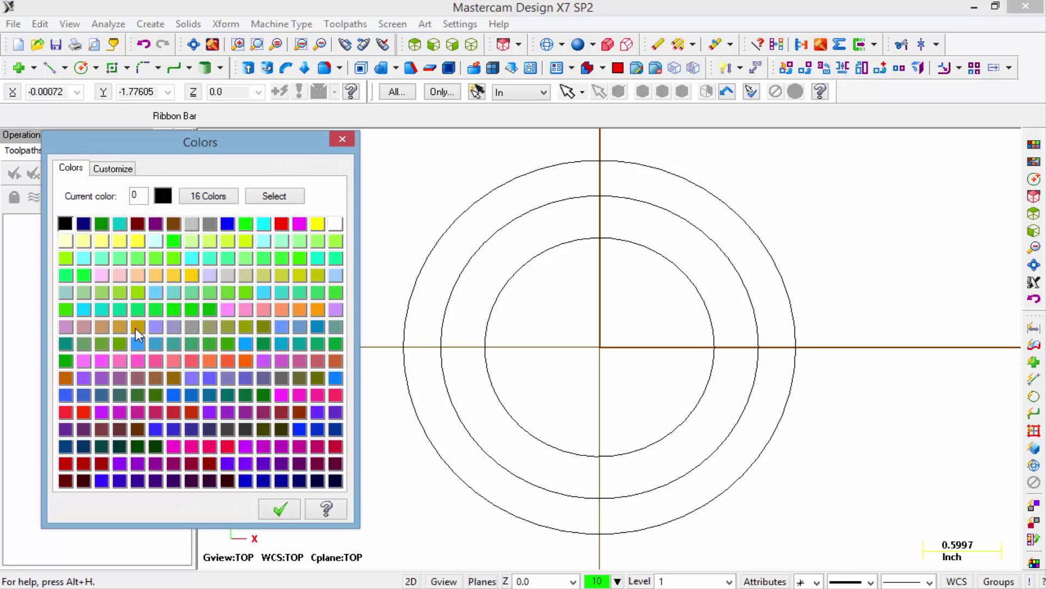
pyautogui.click(286, 510)
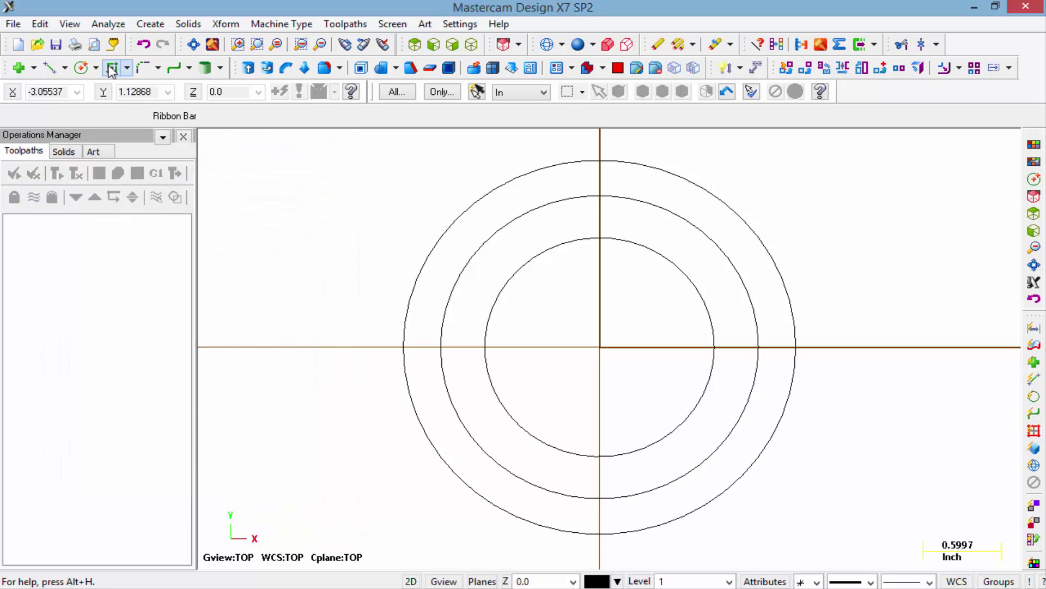
# - Draw the innermost circle of radius 0.5571 centred on the origin
pyautogui.click(81, 69)
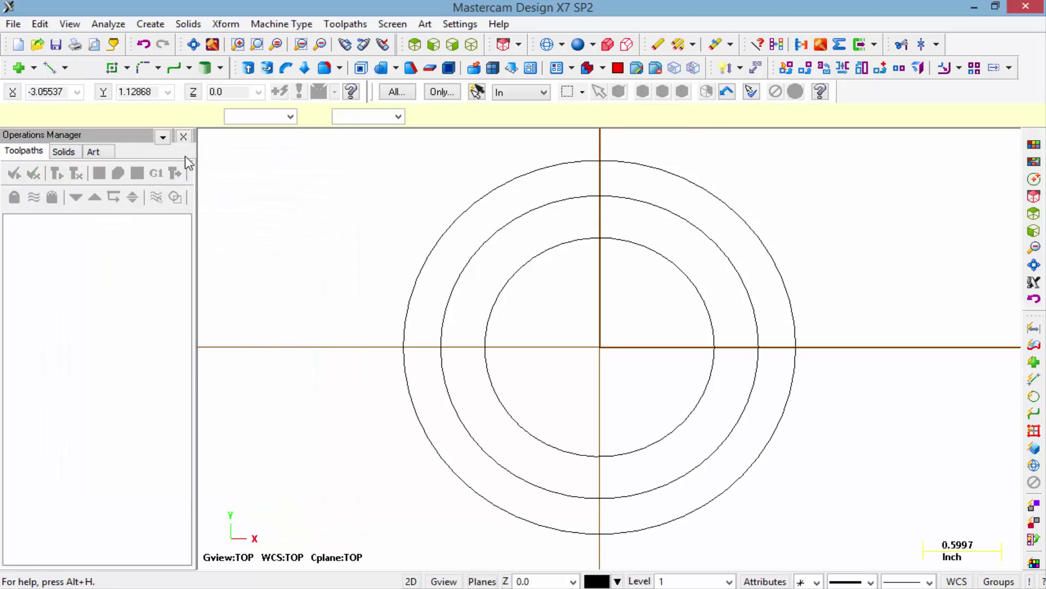
pyautogui.click(611, 348)
pyautogui.click(667, 375)
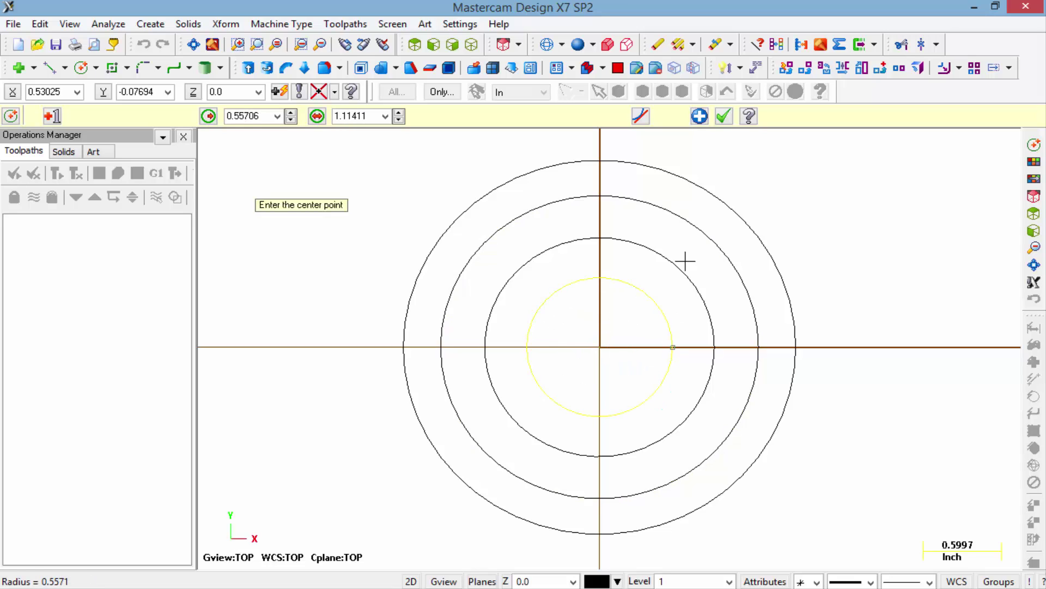
pyautogui.click(722, 117)
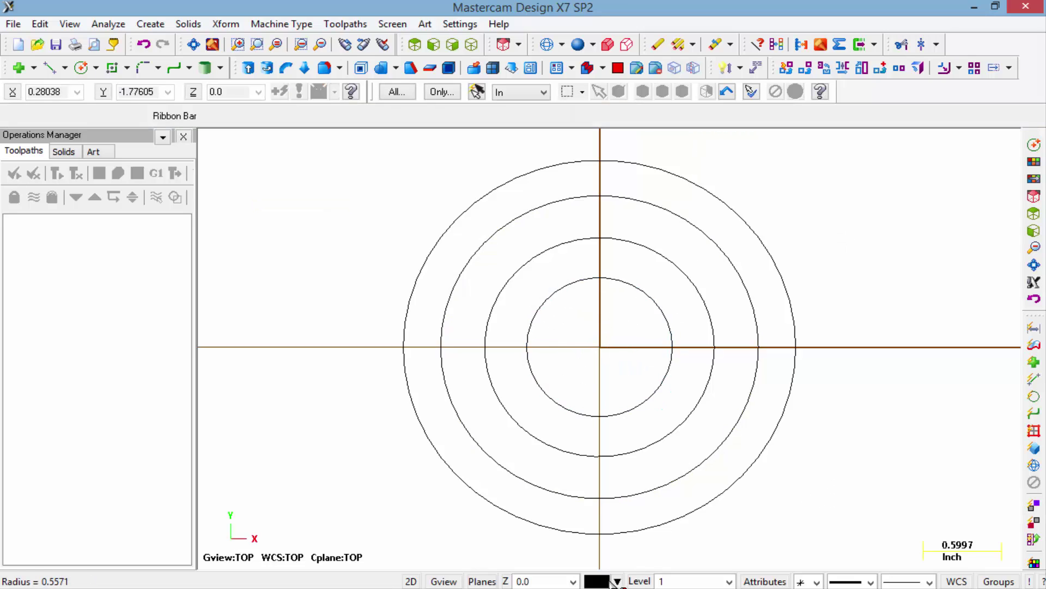